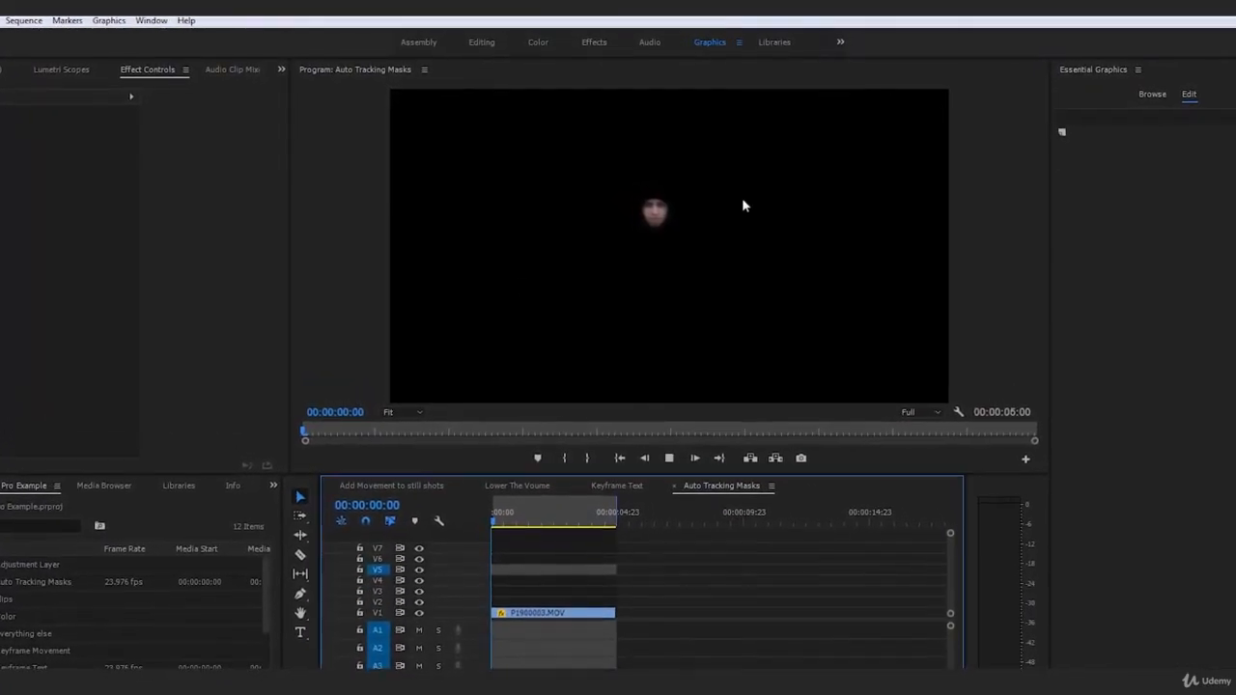
Step: Play the Auto Tracking Masks sequence repeatedly from the start to examine the tracked face mask against its empty background
key("space")
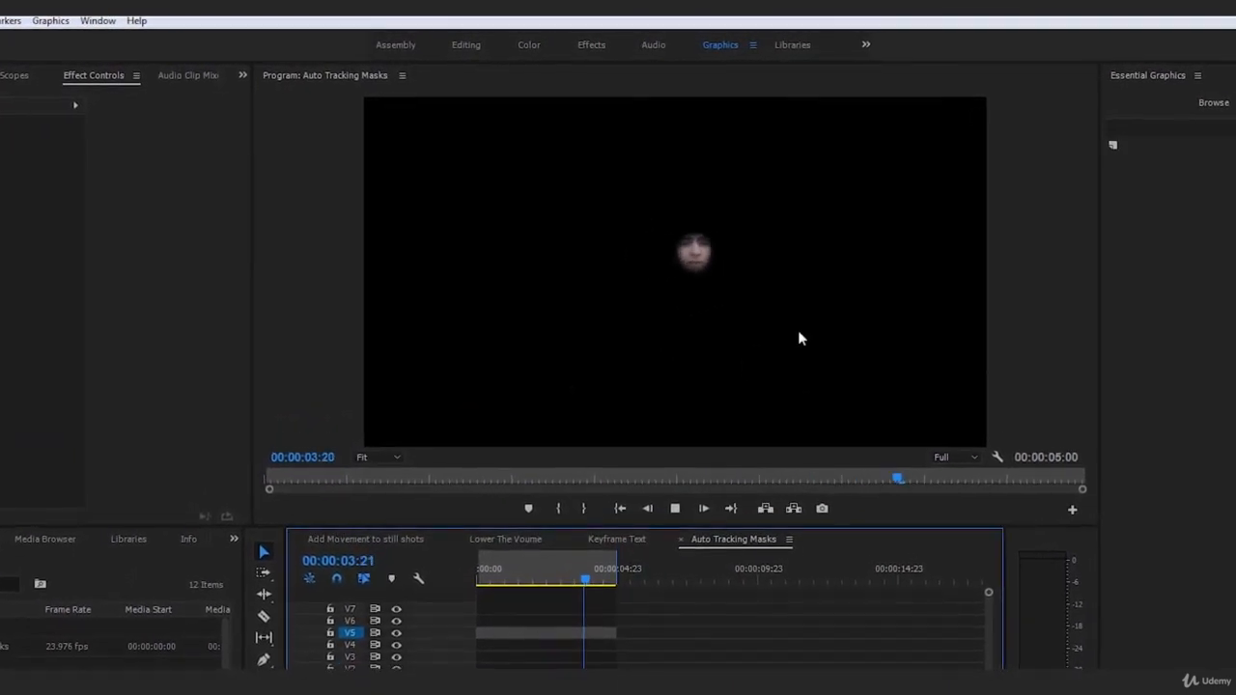
key("space")
left_click(608, 625)
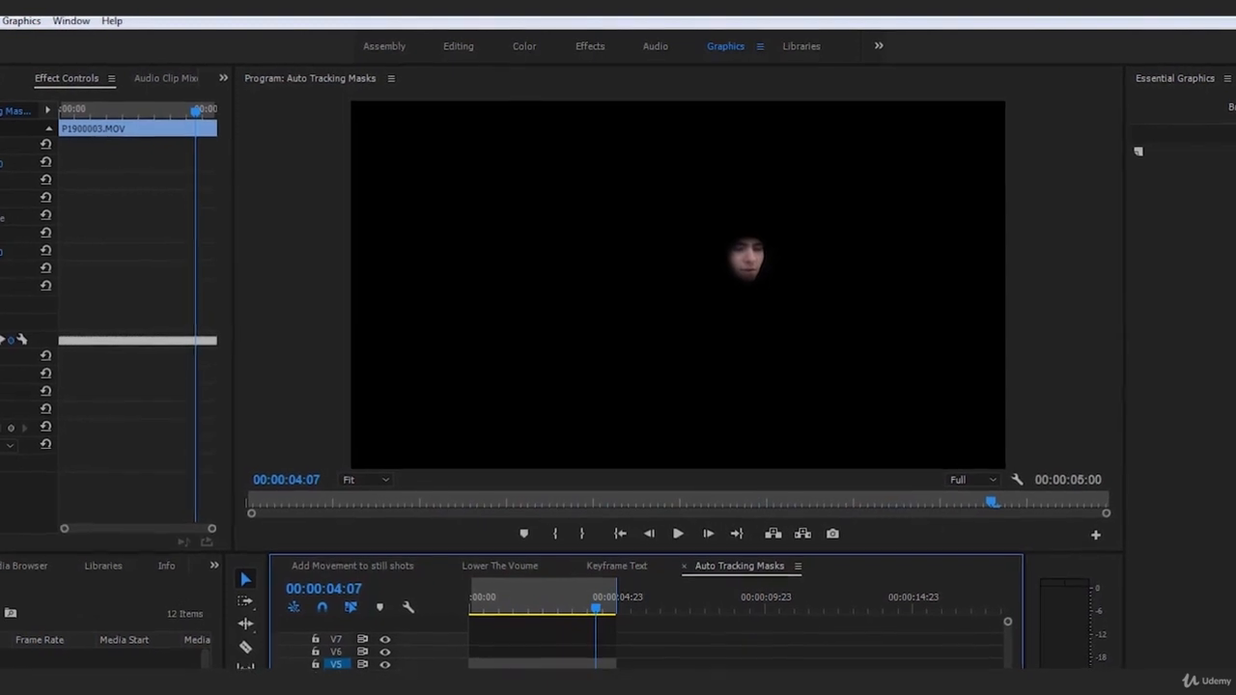
left_click(2, 319)
left_click(577, 662)
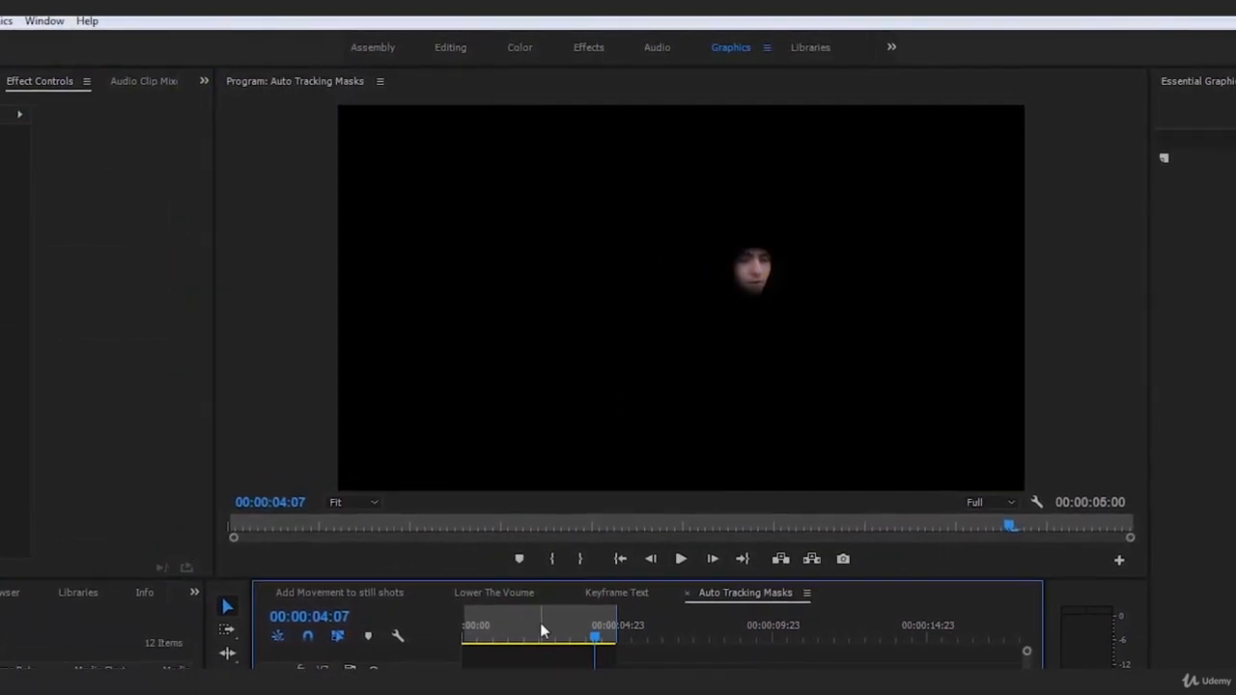
left_click_drag(540, 625, 441, 634)
key("space")
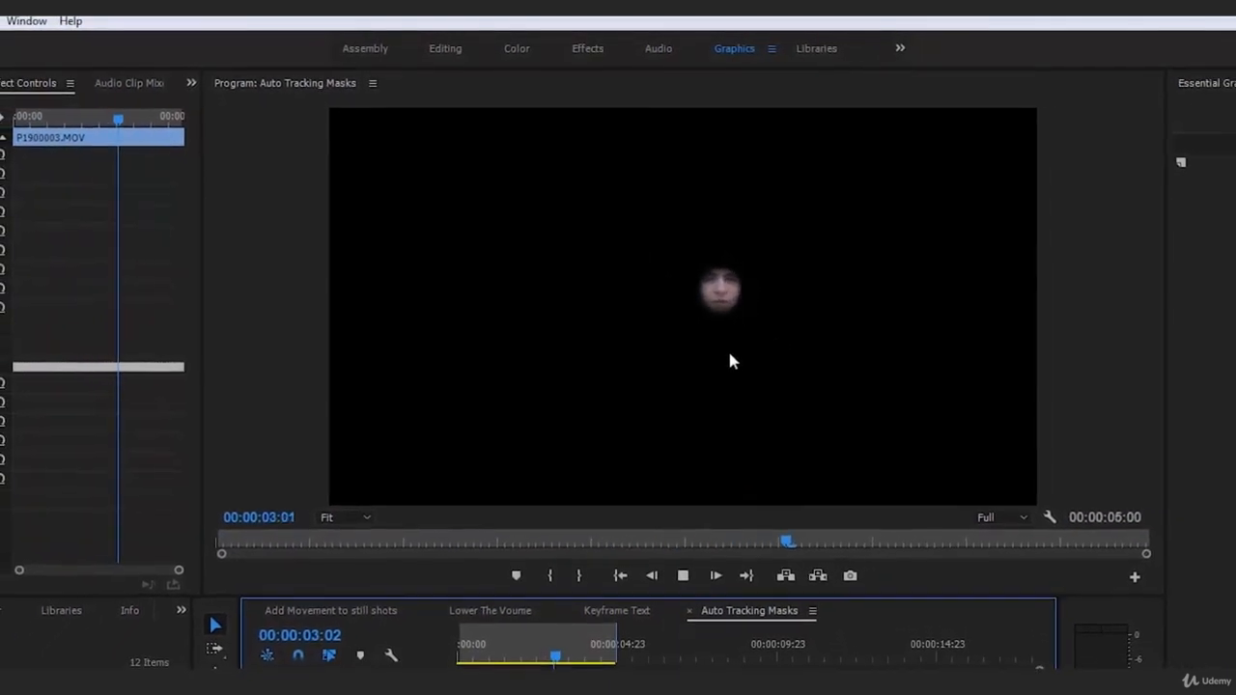
key("space")
left_click_drag(541, 633, 434, 613)
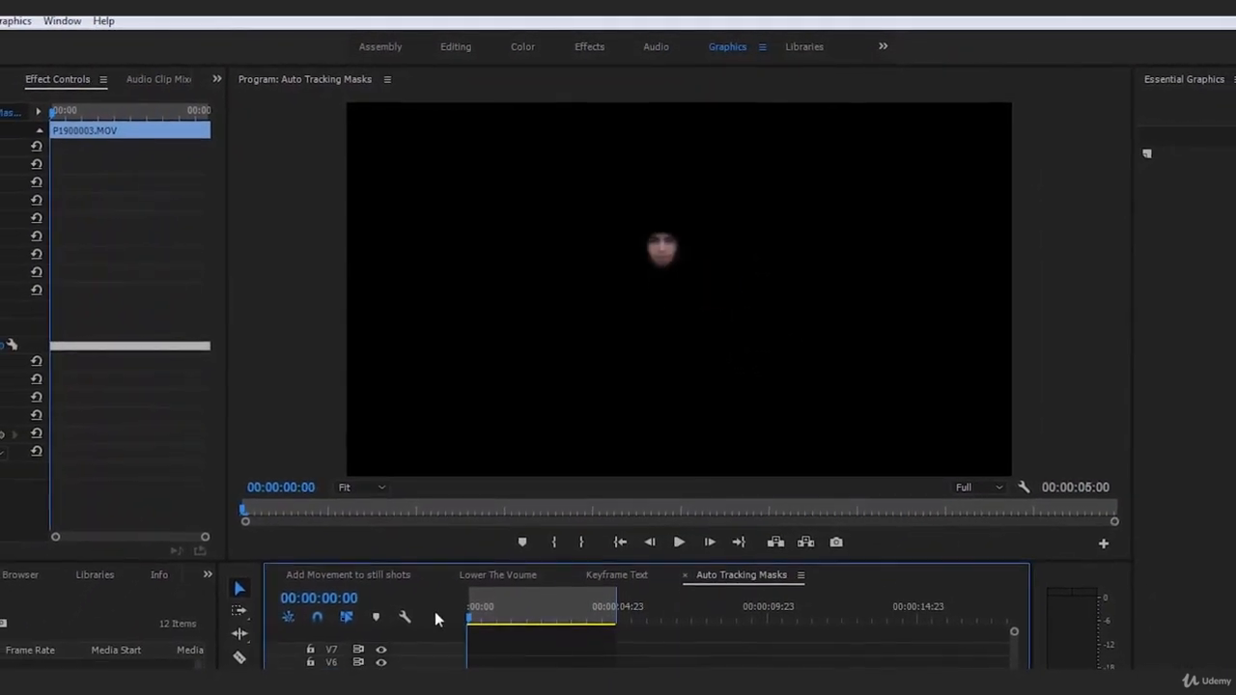
key("space")
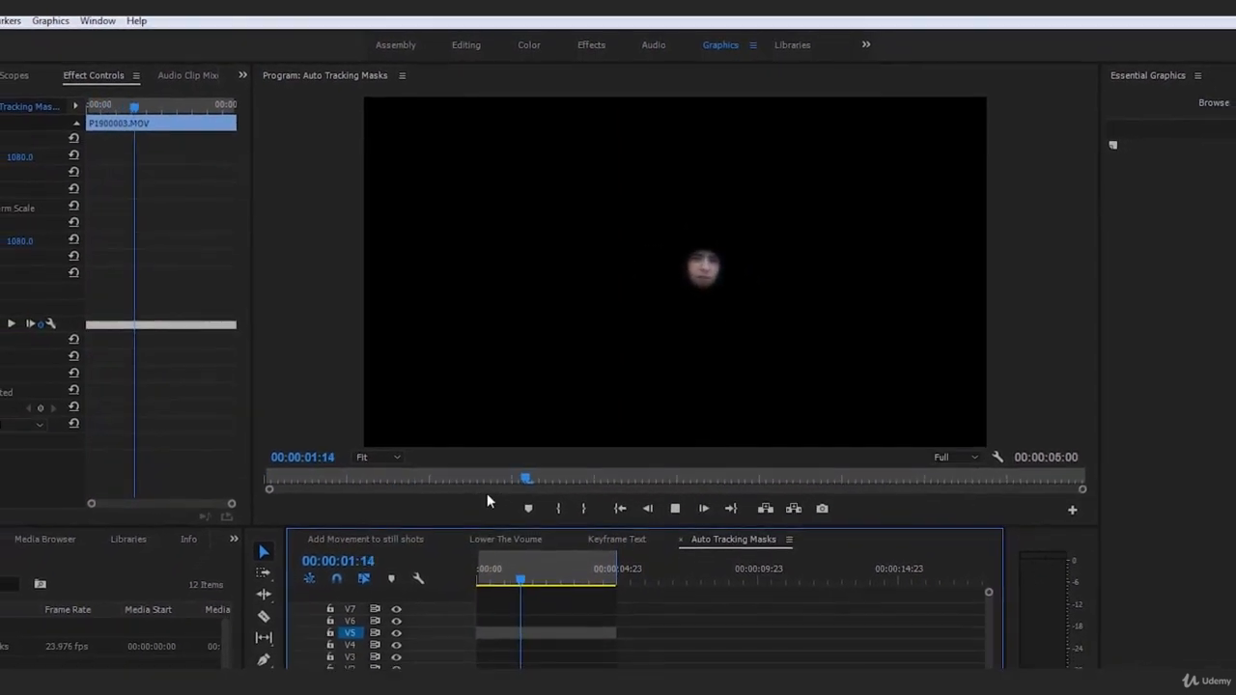
key("space")
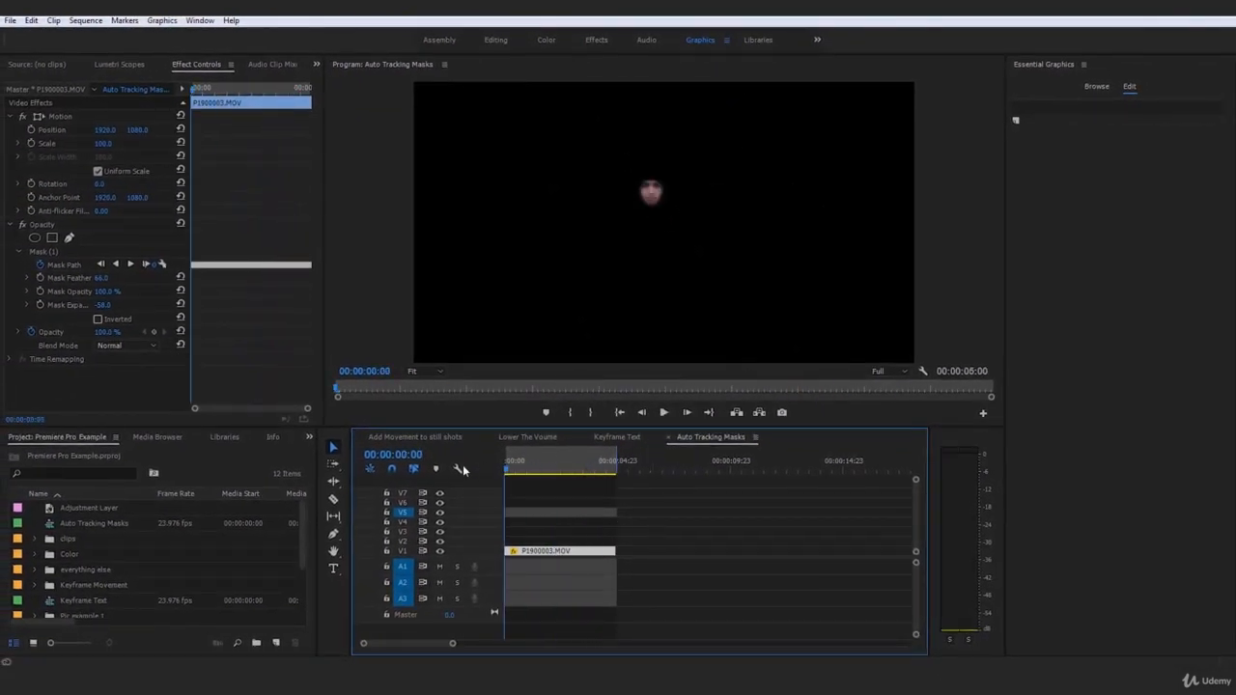
Step: View the Add Movement to still shots sequence, then return to Auto Tracking Masks and play the masked clip
left_click(459, 438)
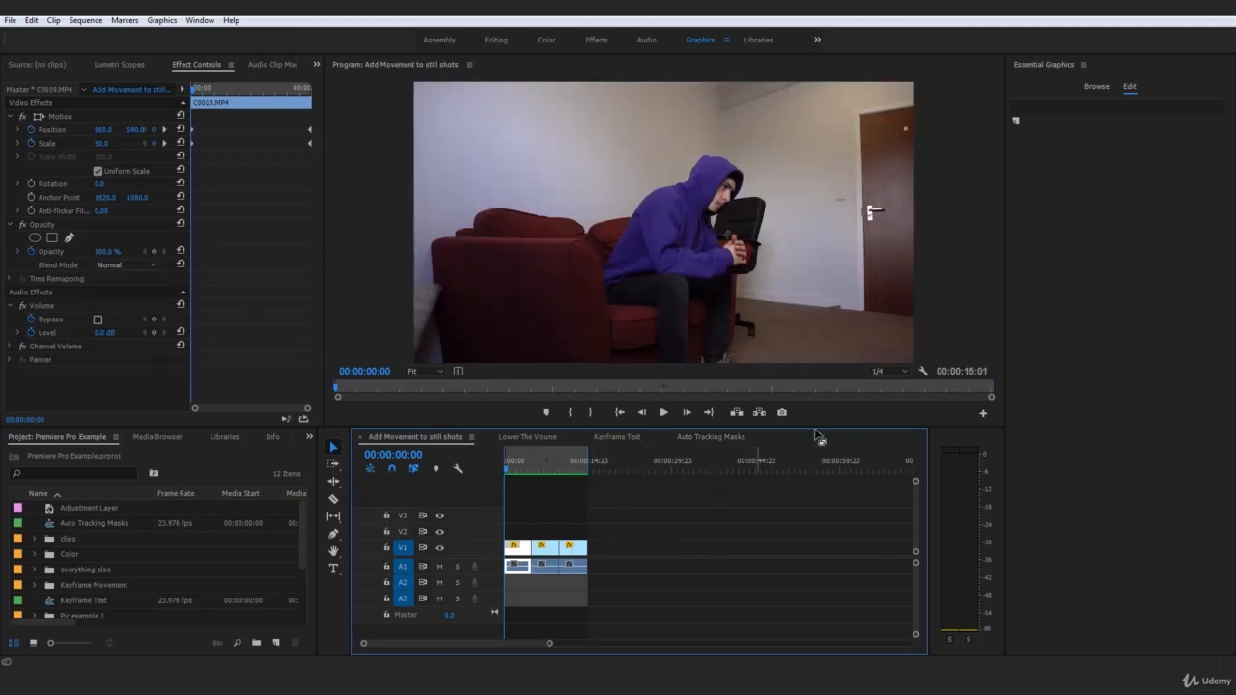
left_click(719, 438)
key("space")
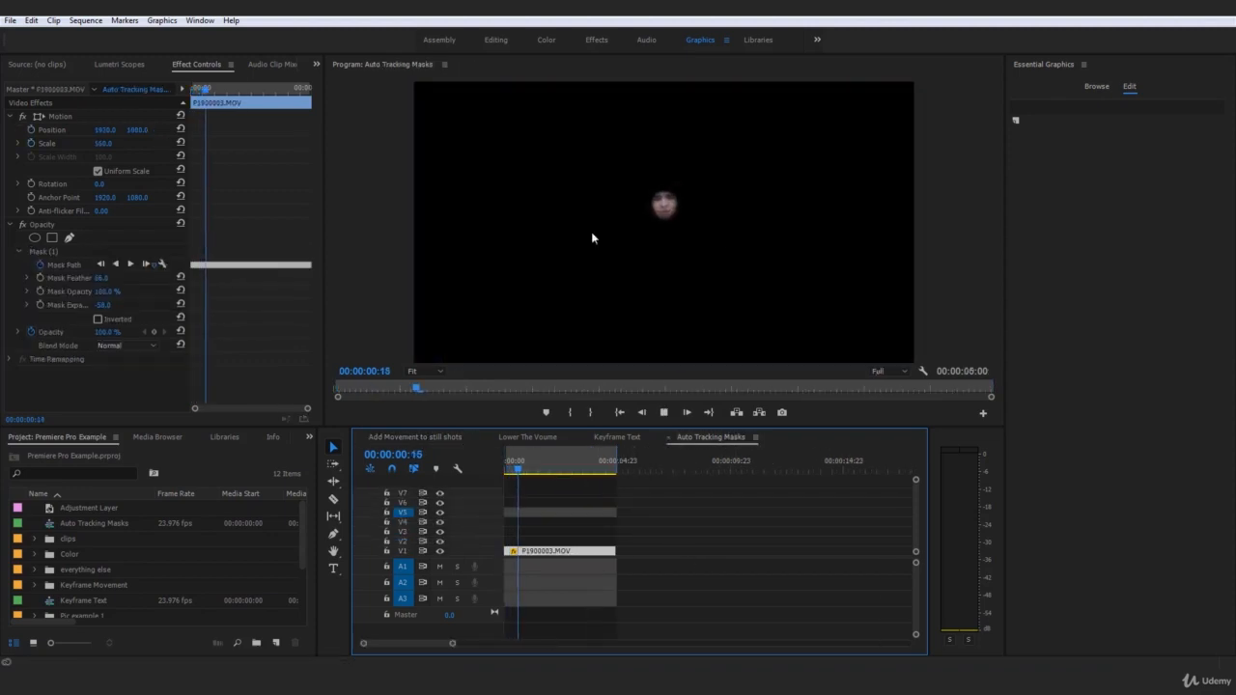
left_click(702, 534)
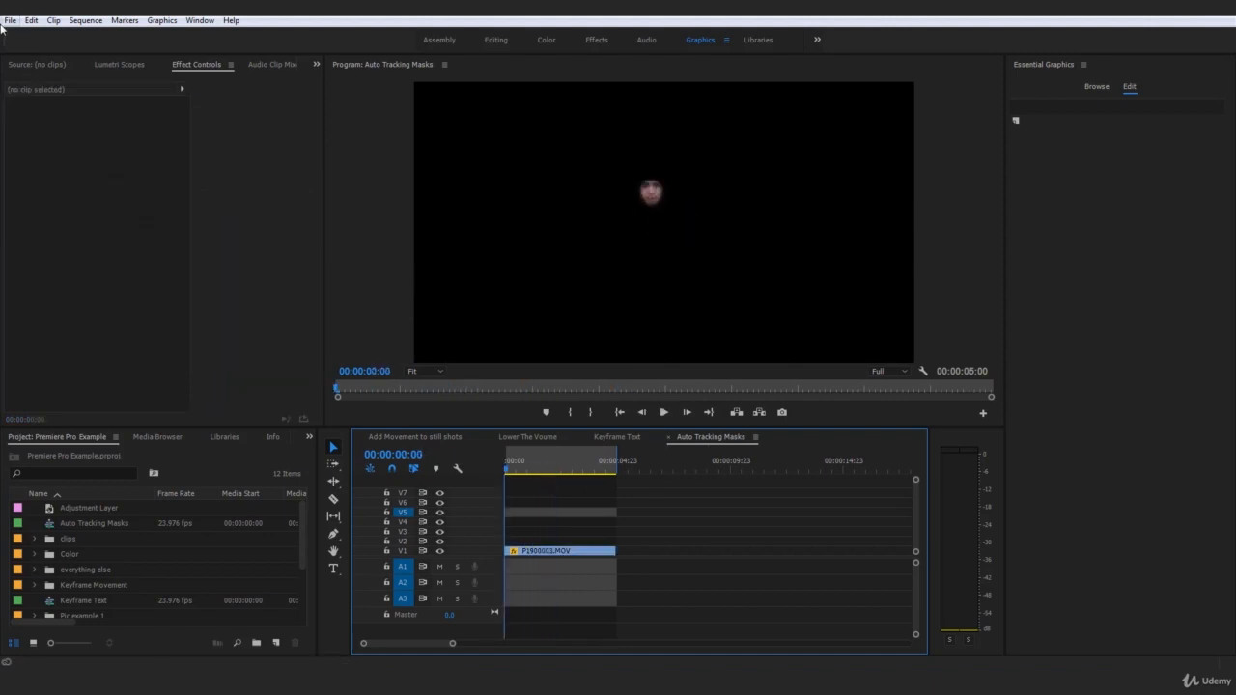
Step: Open the media export settings for the Auto Tracking Masks sequence
left_click(10, 20)
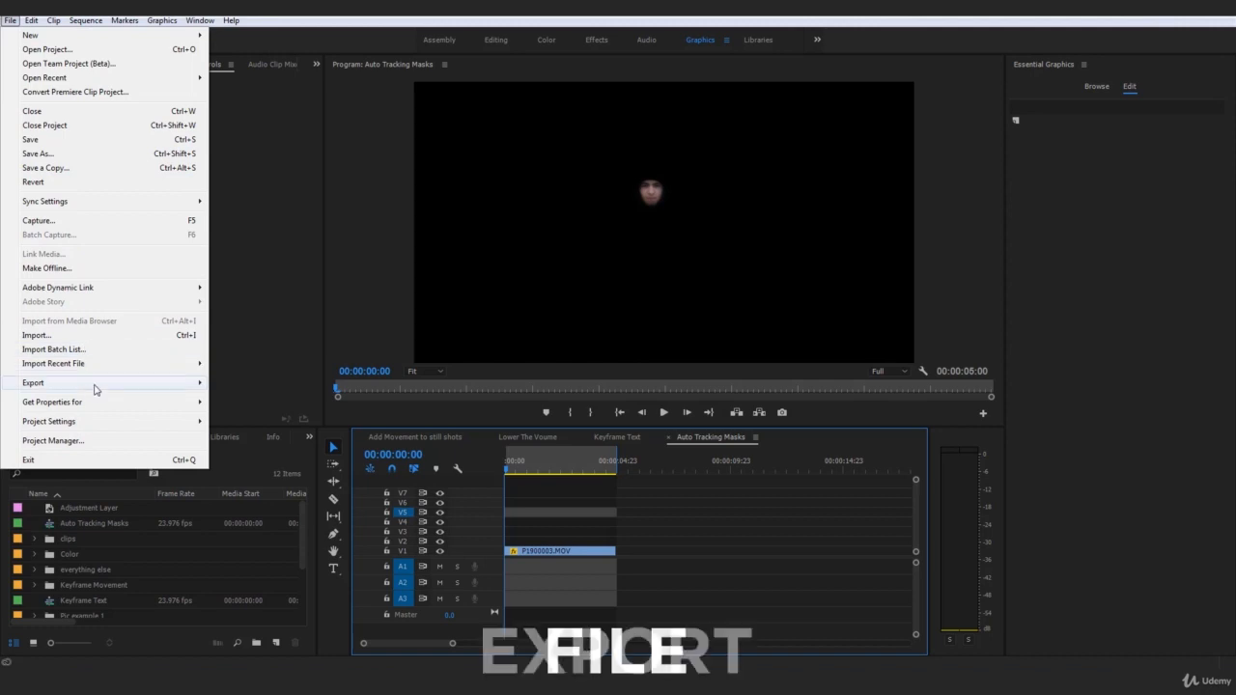
mouse_move(144, 382)
left_click(280, 386)
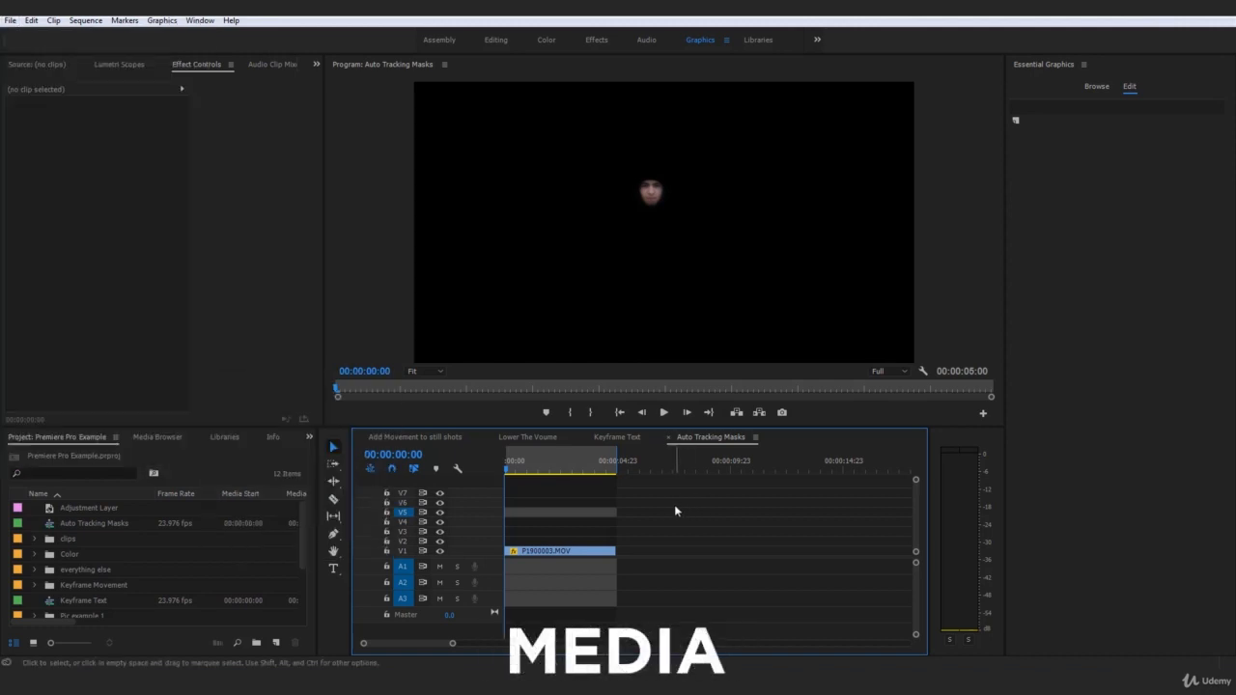
key("ctrl+m")
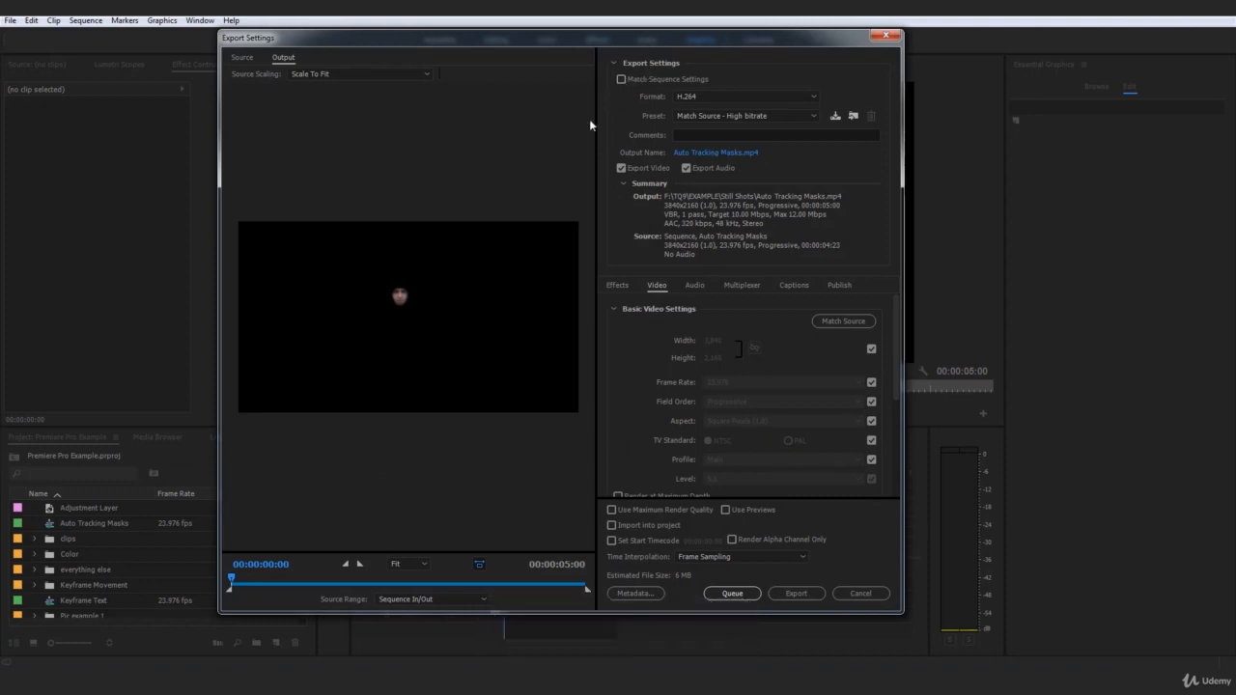
Step: Set the export format to QuickTime and choose the Animation video codec
left_click(685, 96)
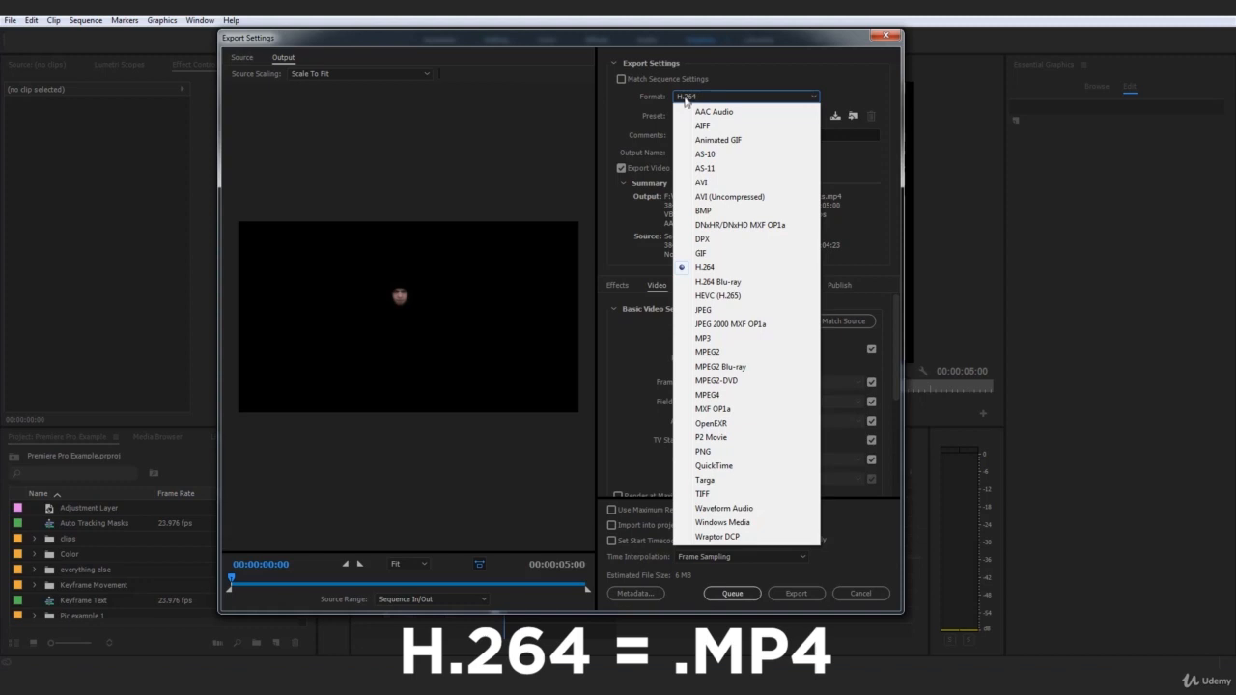
left_click(714, 467)
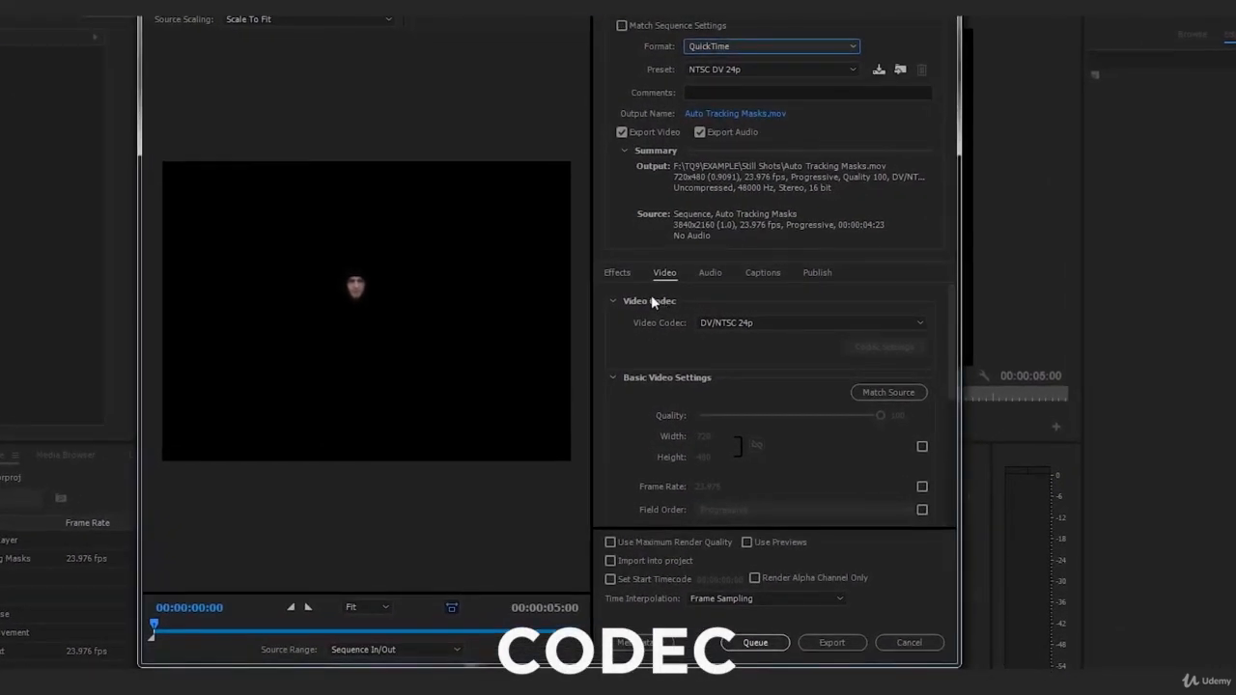
left_click(719, 46)
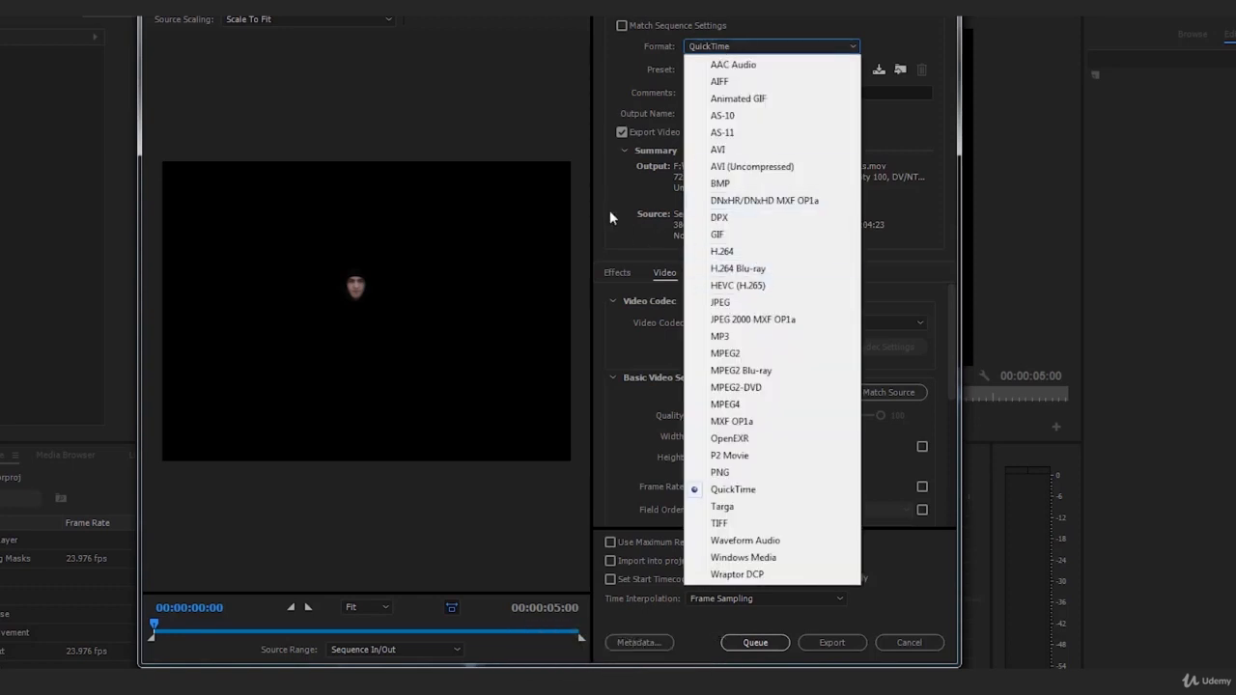
left_click(730, 488)
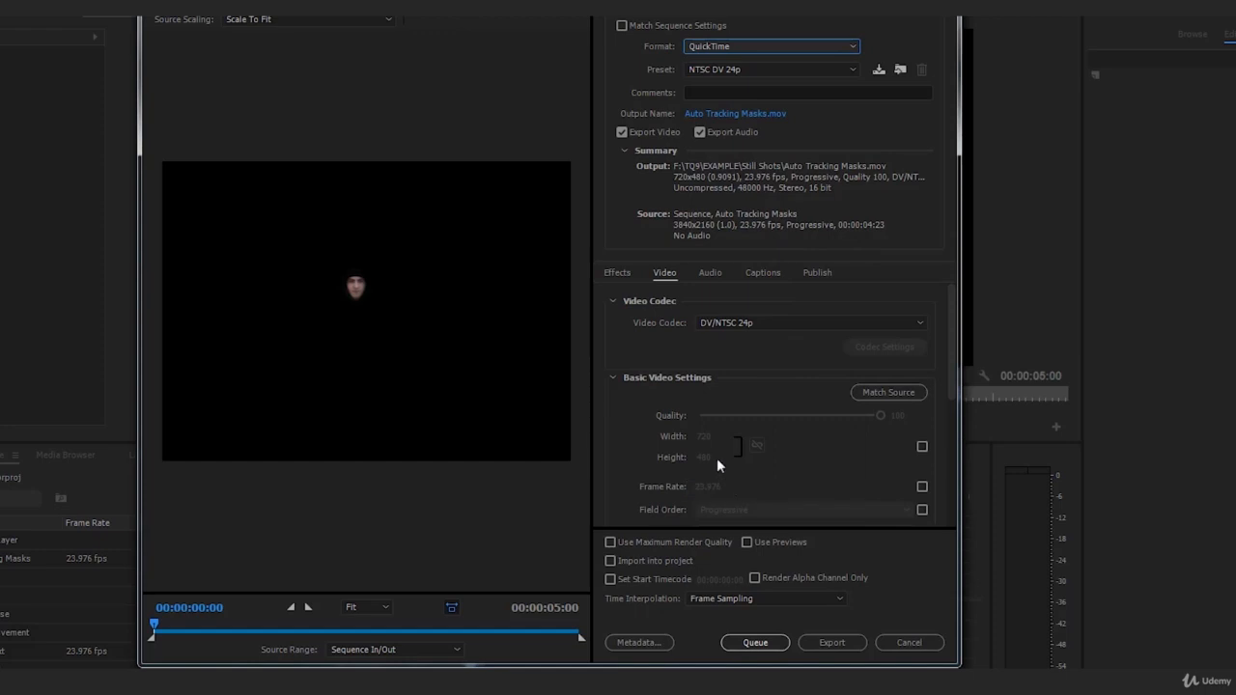
left_click(749, 323)
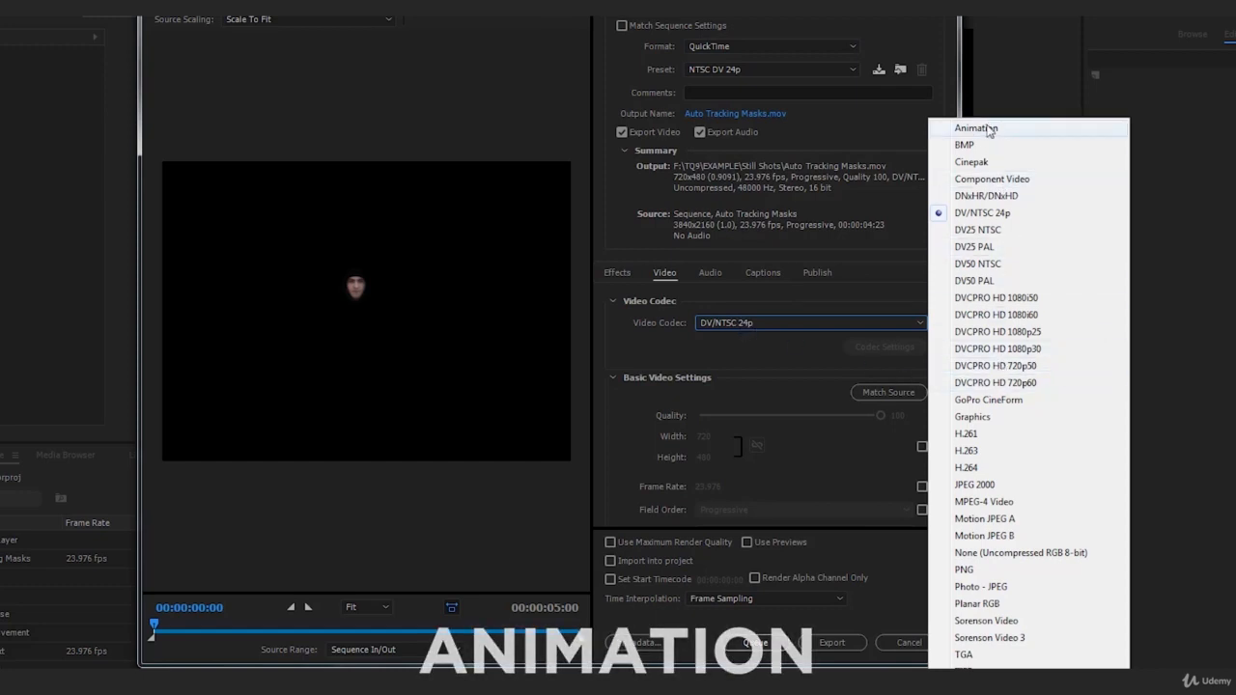
left_click(960, 143)
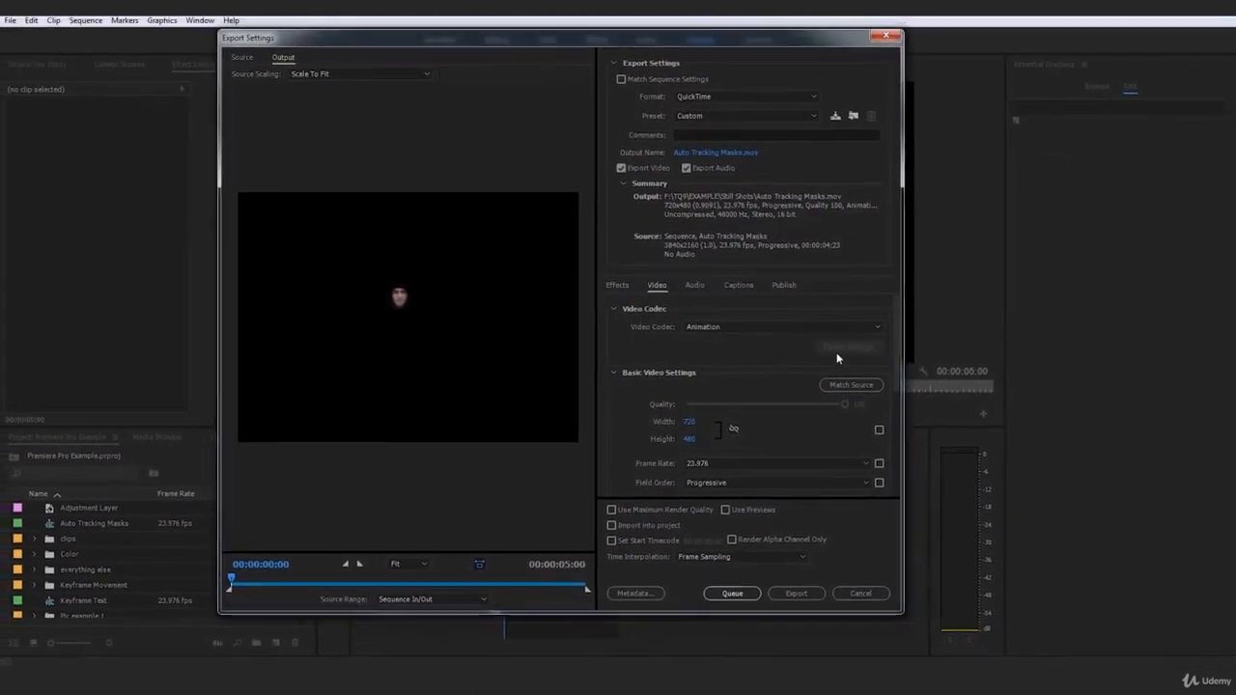
Step: Set the export's video depth to 8-bpc + alpha so that transparency is included
left_click_drag(896, 309, 886, 344)
scroll(860, 376, "down", 3)
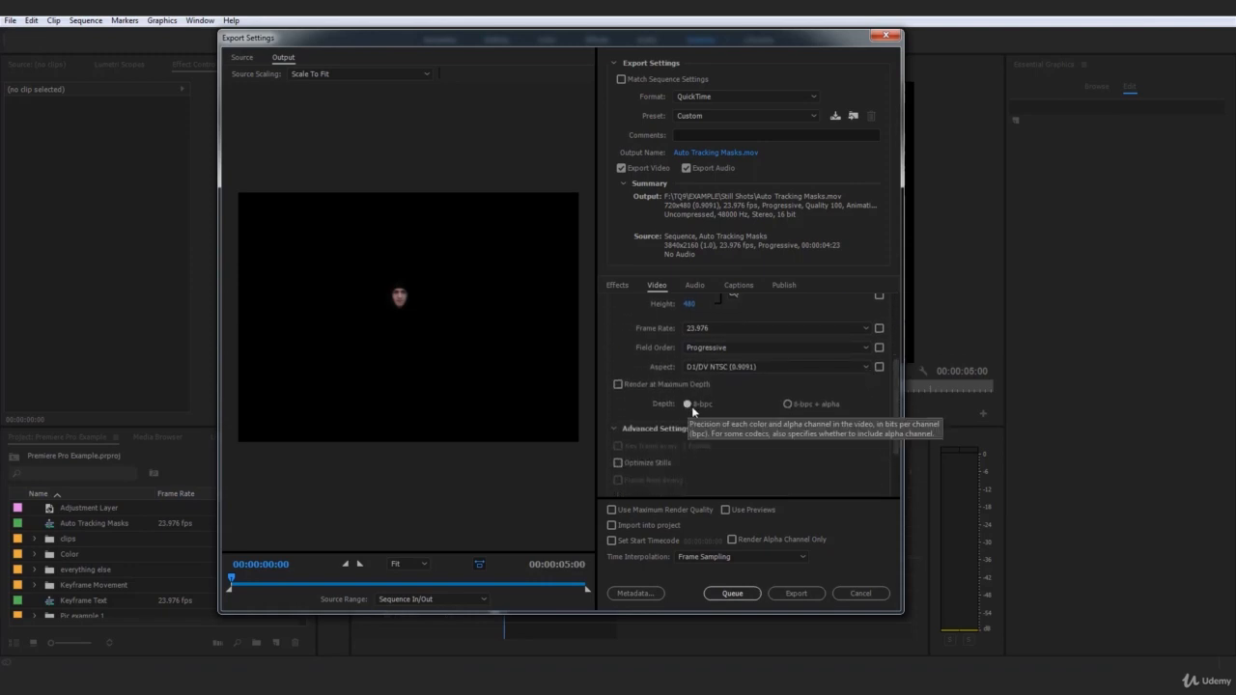
left_click(801, 405)
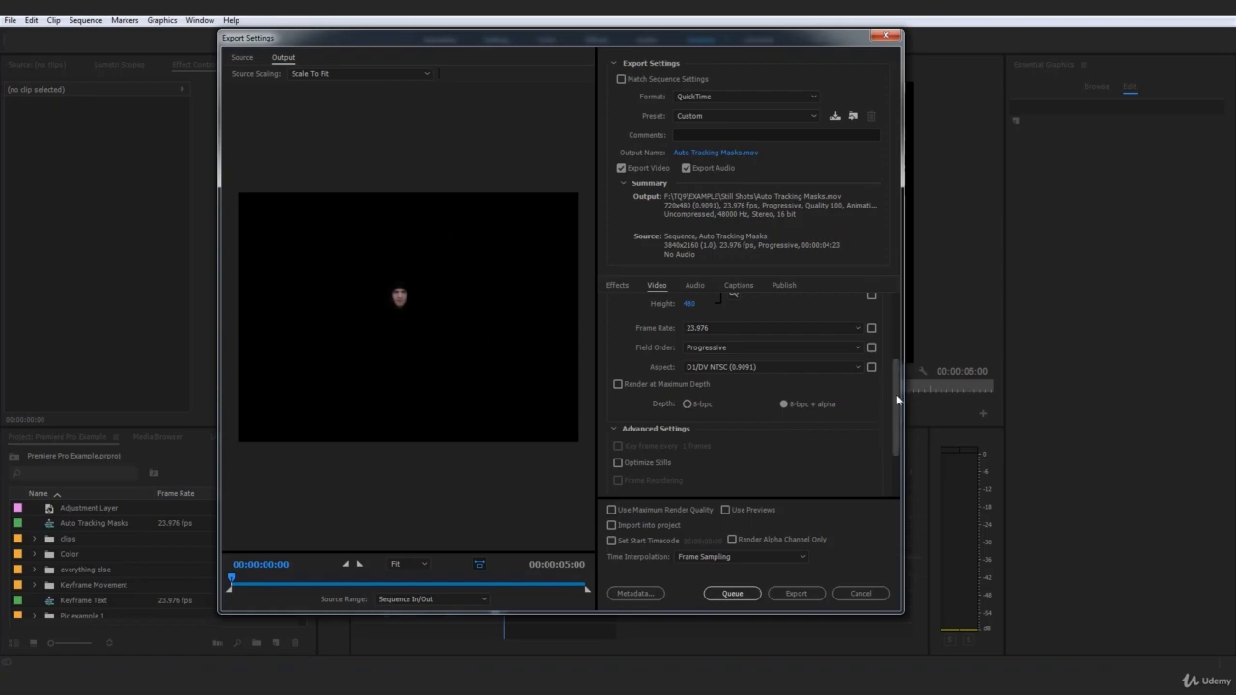
Step: Set the export frame size to a width of 1920 and a height of 1080
left_click_drag(894, 415, 895, 366)
left_click(691, 348)
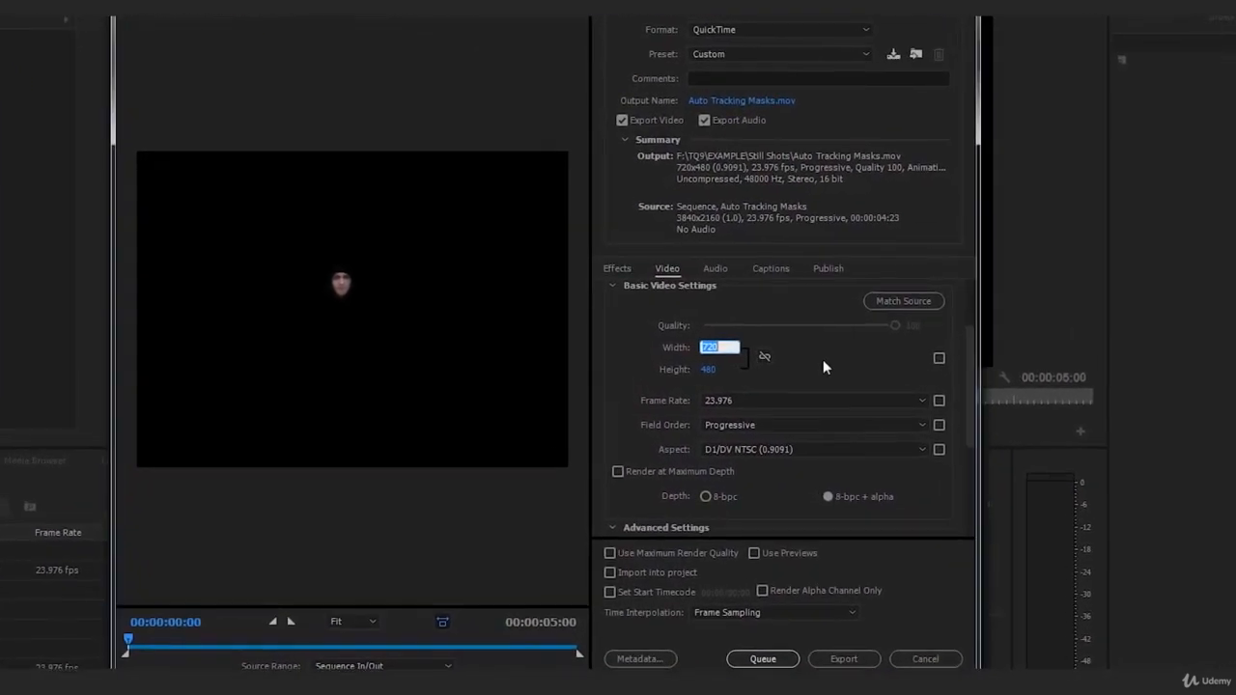
type("1,9")
type("20")
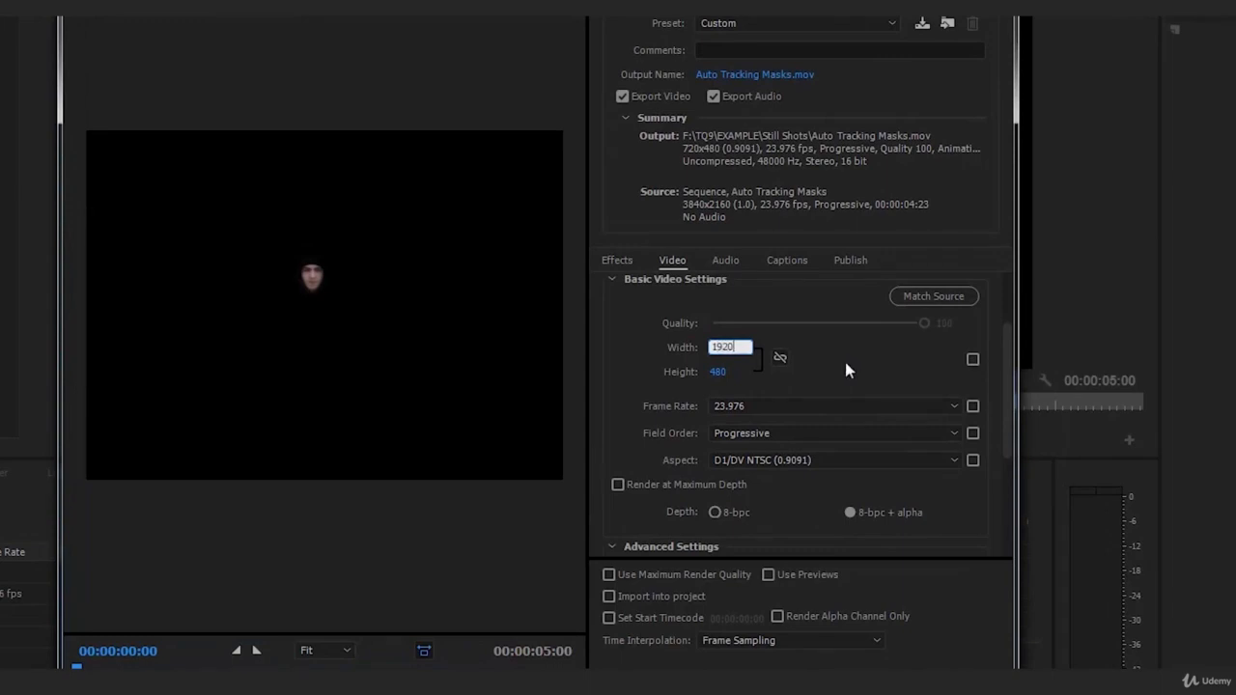
key("Return")
left_click(741, 371)
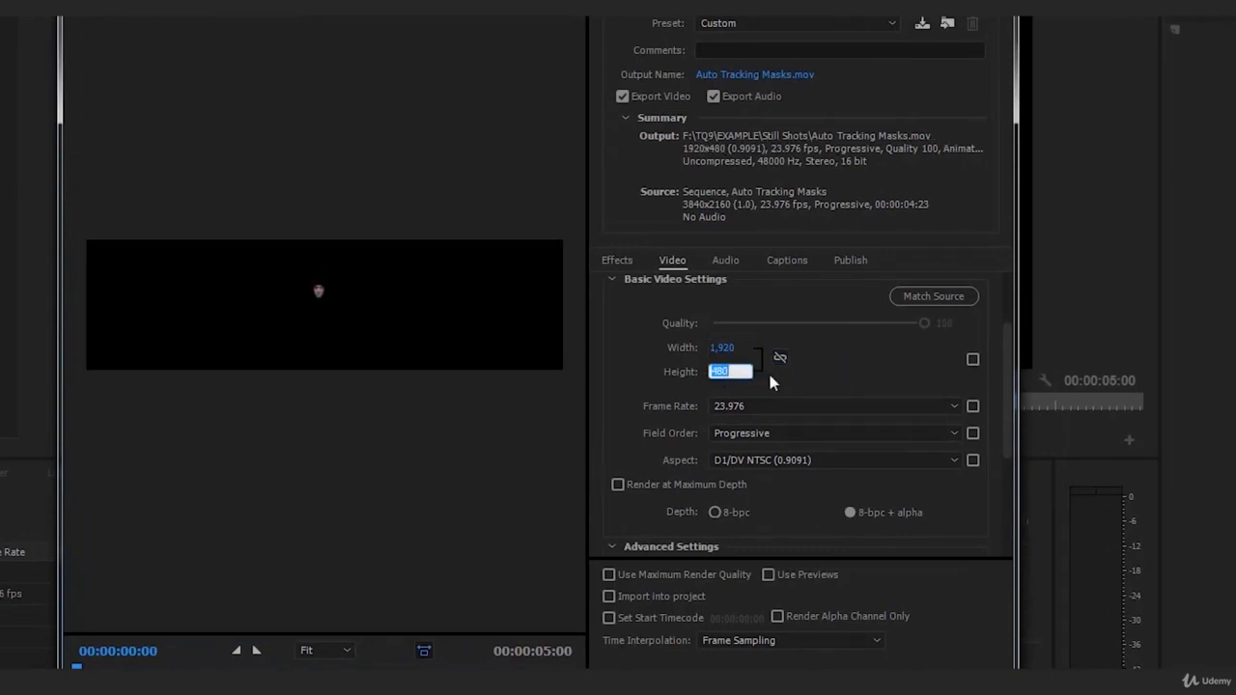
type("1080")
key("Return")
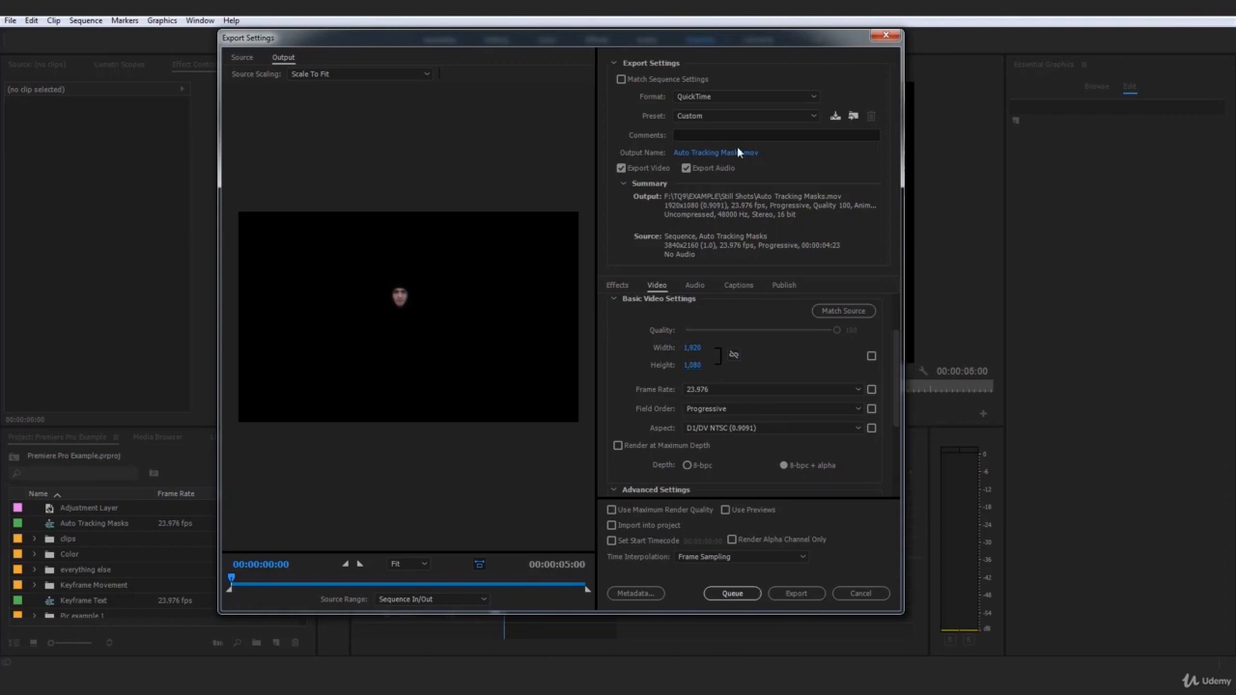
Step: Name the output file transparent in the Still Shots folder and export the video
left_click(733, 157)
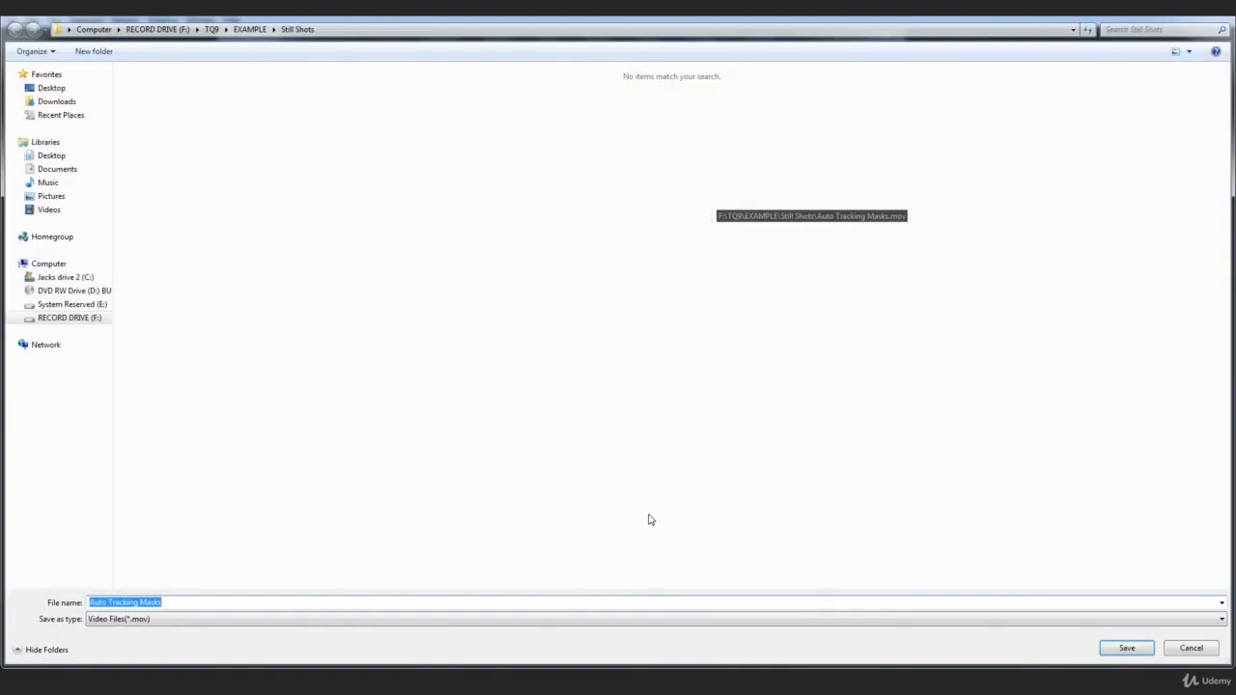
type("tr")
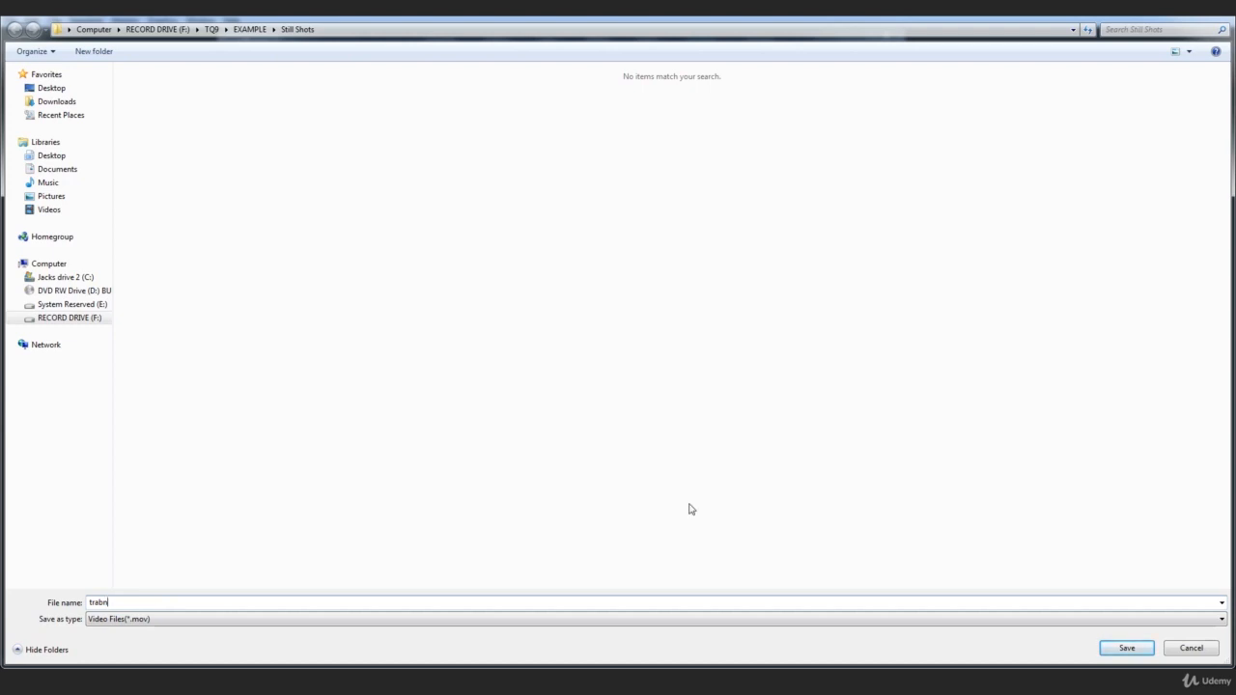
type("ansparent")
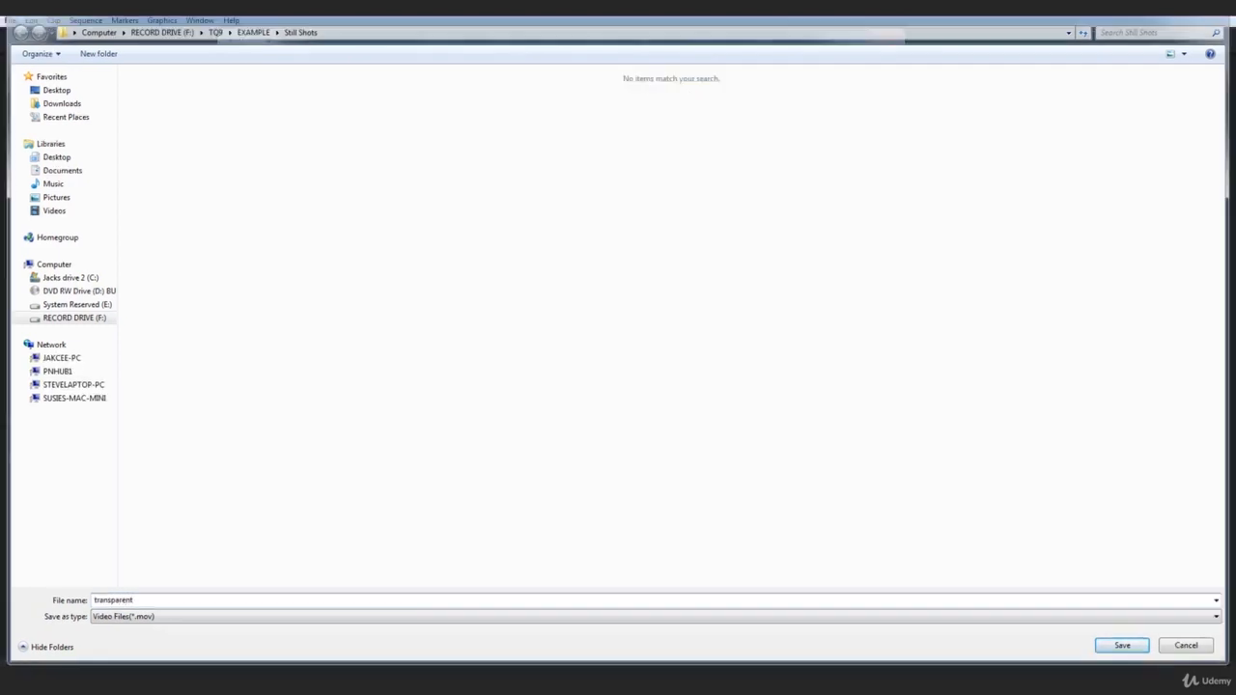
key("Return")
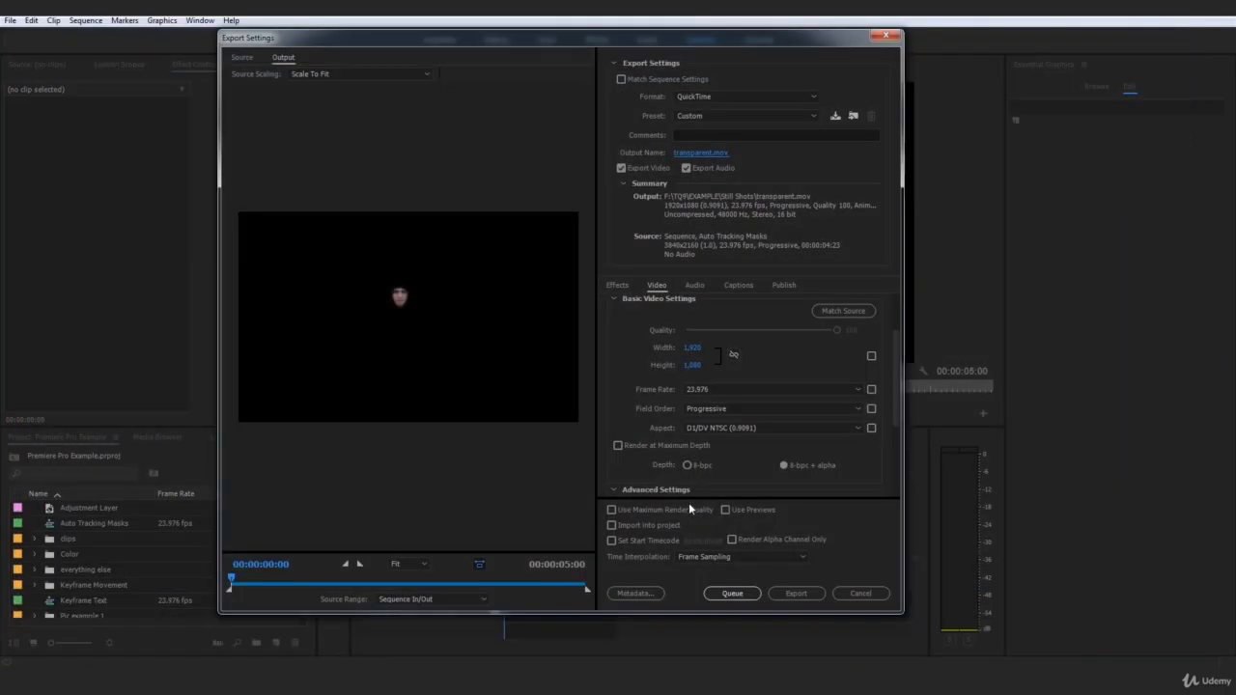
left_click(798, 594)
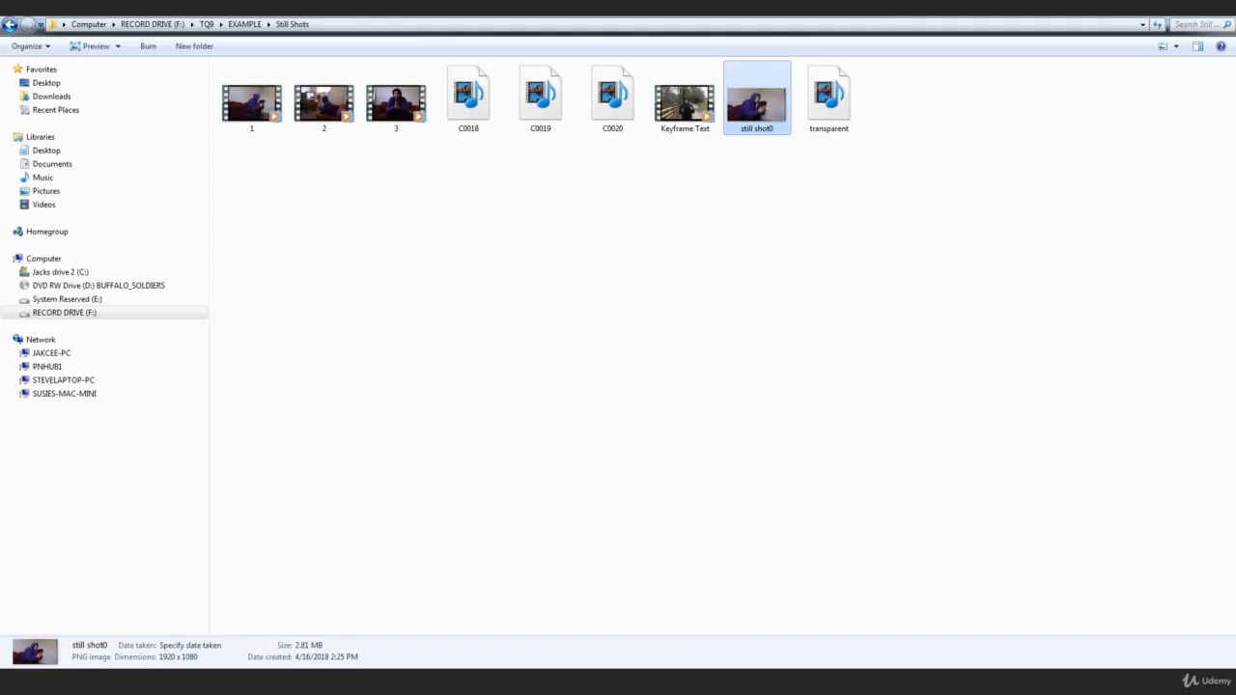
Step: Place the exported transparent file from the Still Shots folder on track V2 at the start of Add Movement to still shots and preview it
left_click(829, 125)
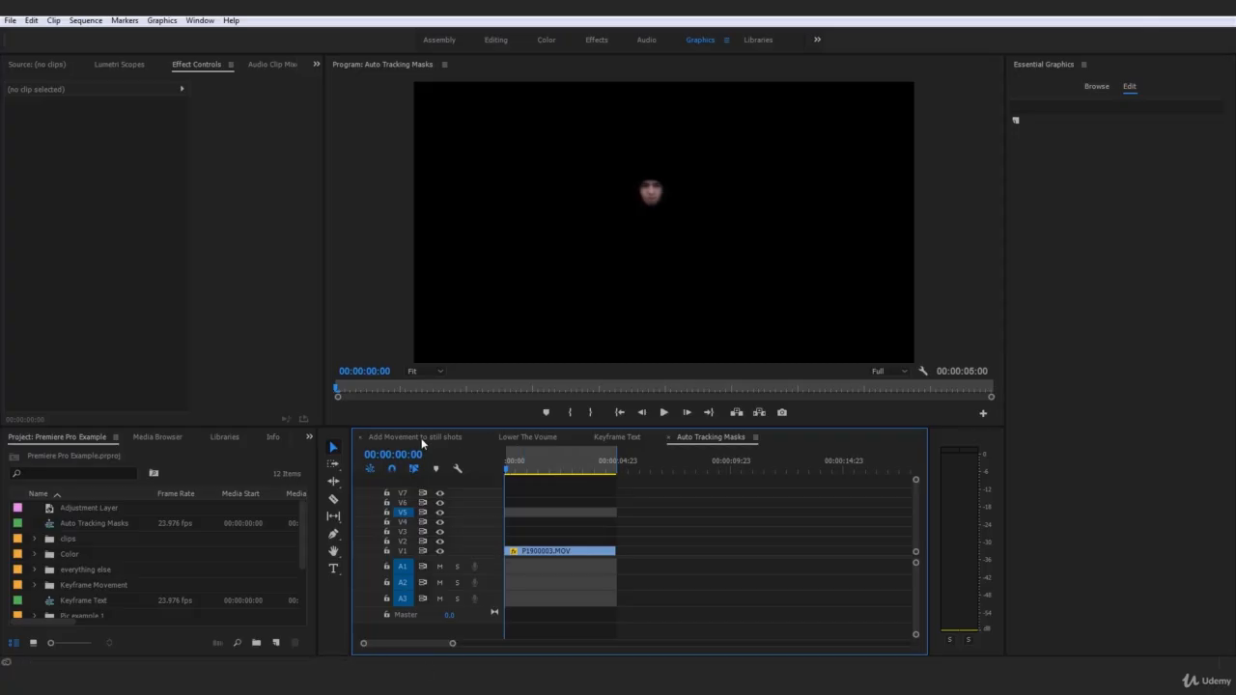
left_click(421, 438)
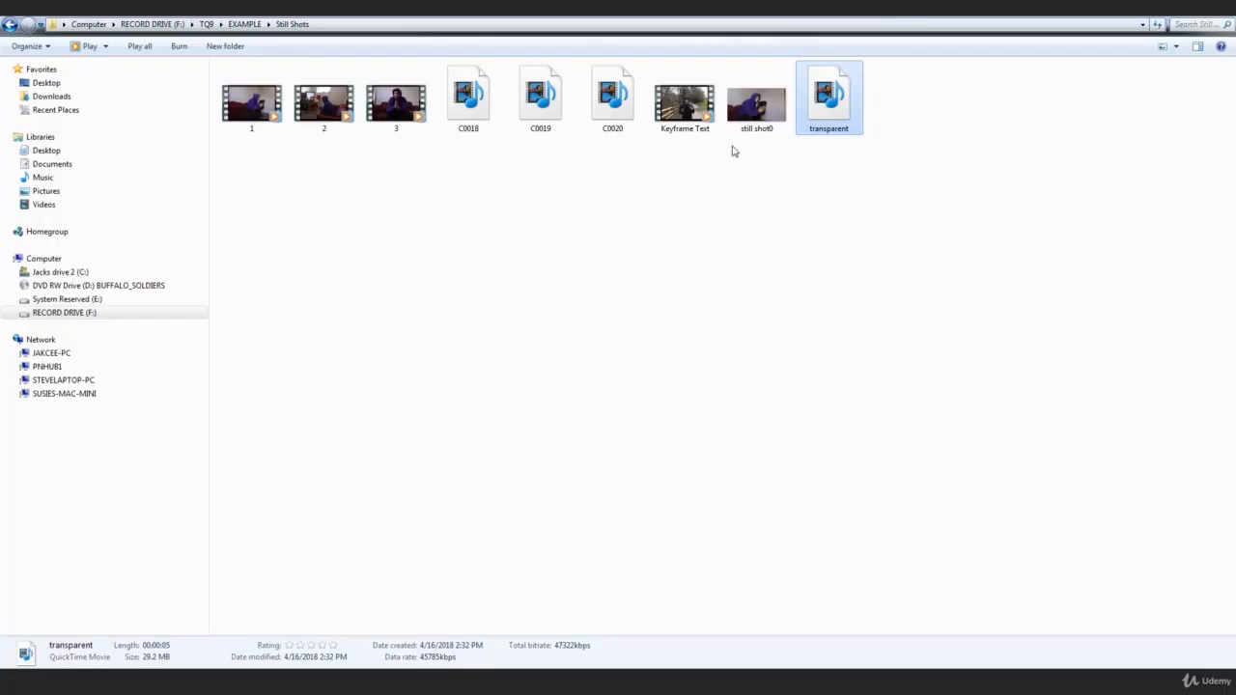
left_click_drag(851, 101, 516, 533)
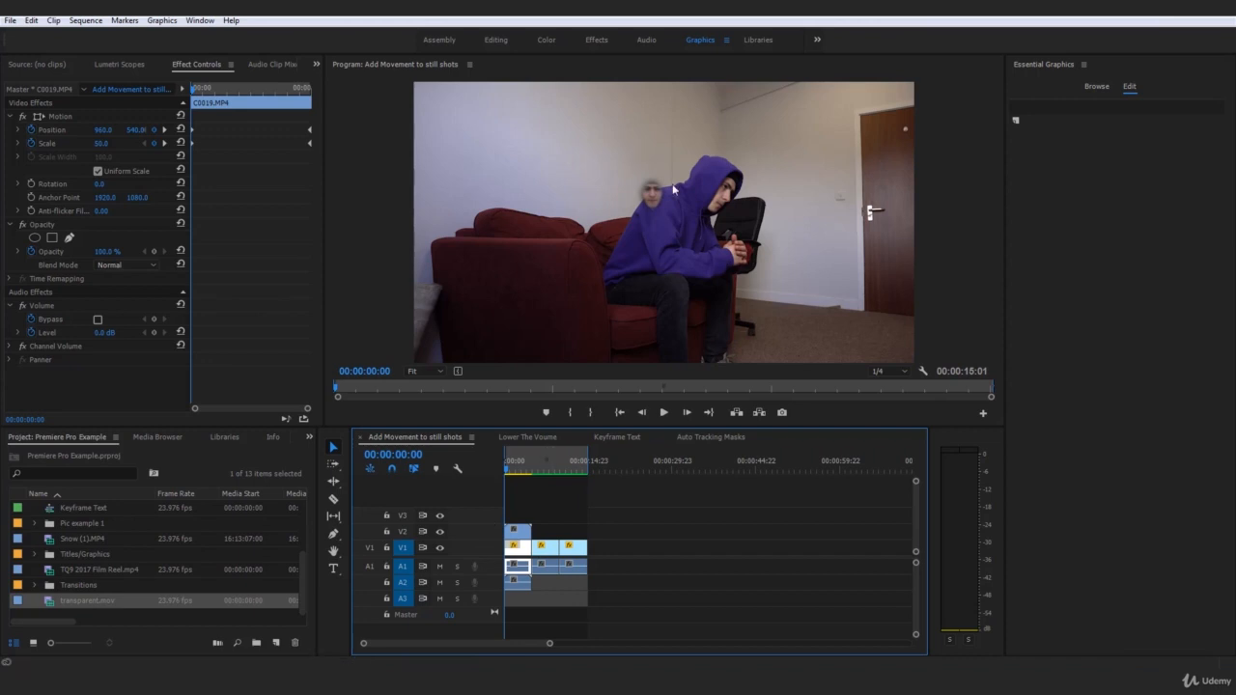
key("space")
key("space")
Step: Move the transparent overlay on track V2 onto the wall beside the man's head, at a position of about 799, 357
left_click(517, 534)
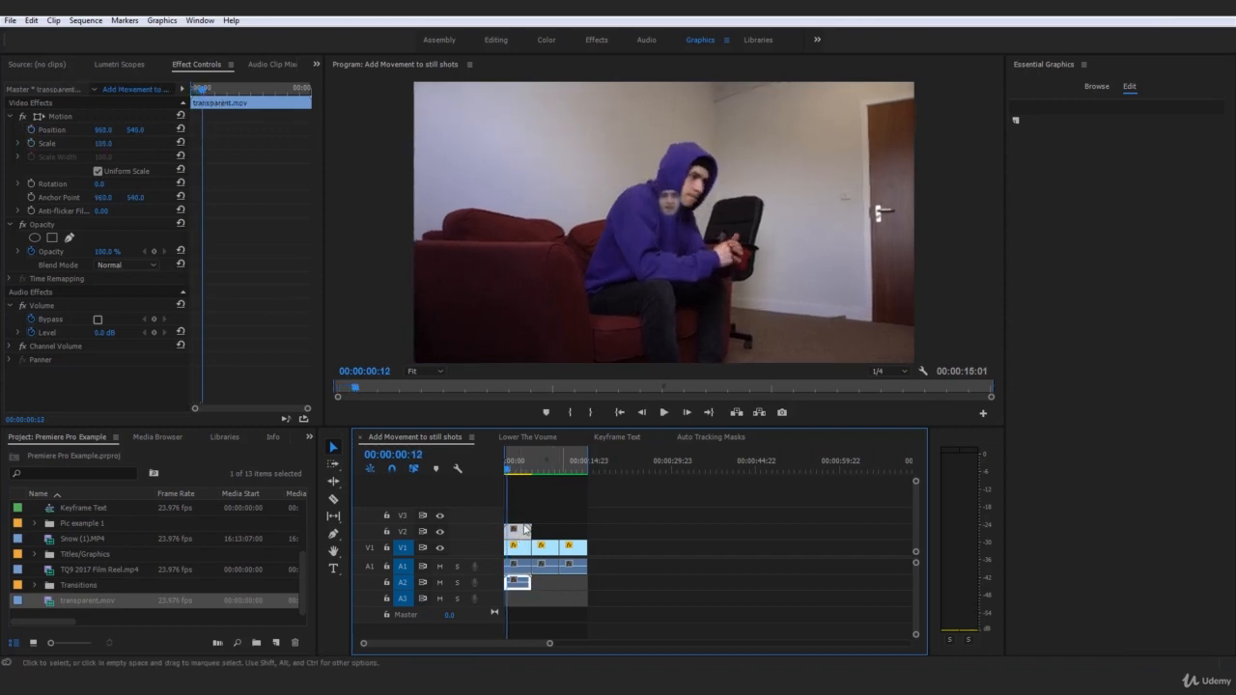
left_click(674, 210)
left_click(64, 128)
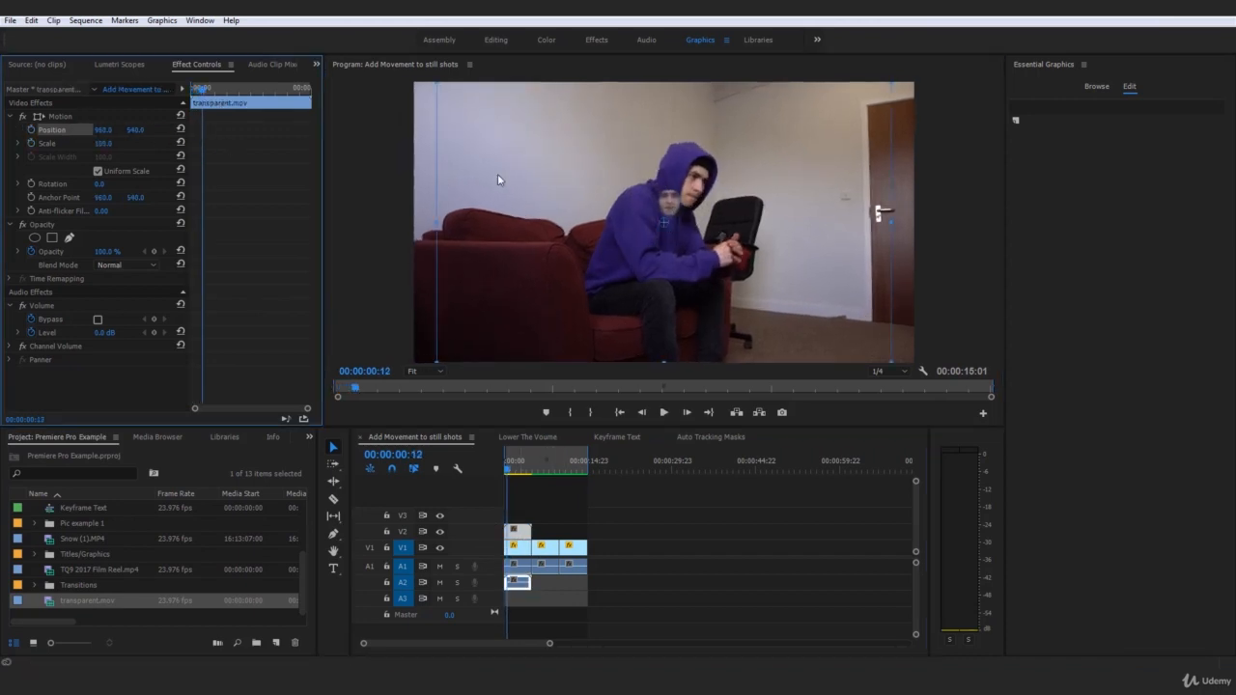
left_click_drag(737, 216, 696, 169)
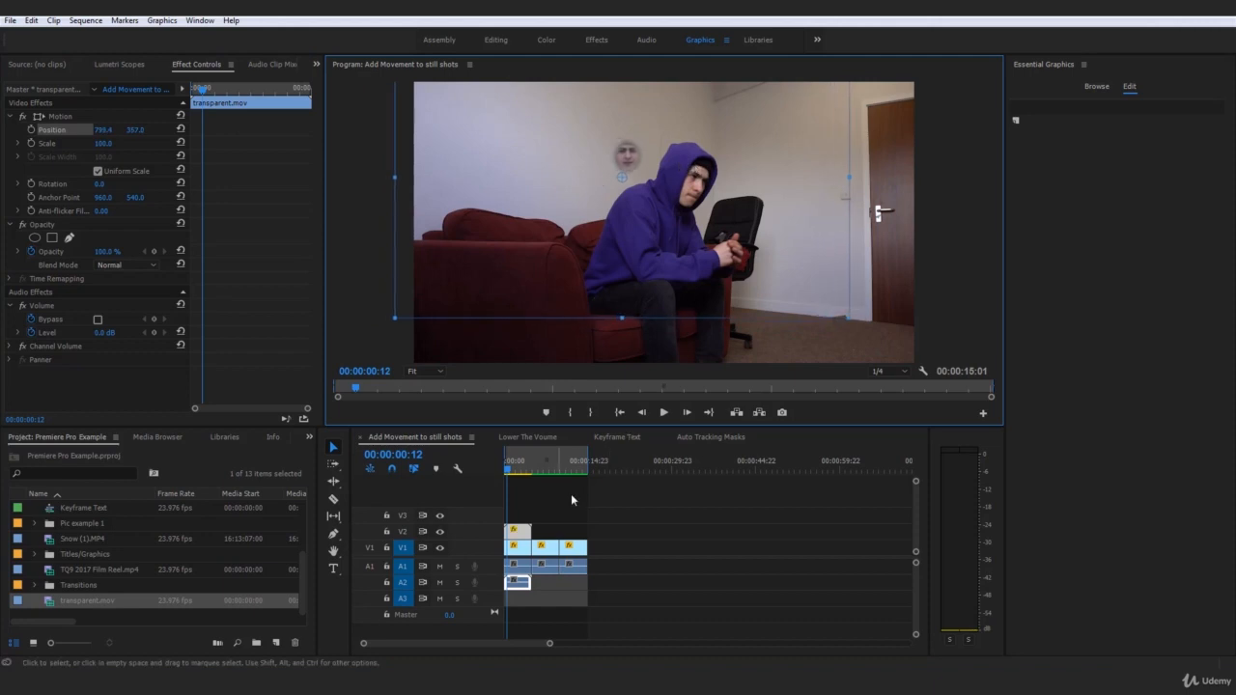
Step: Duplicate the transparent overlay onto tracks V3 and V4, spread the face copies around the man, and preview the sequence from the start
left_click_drag(520, 533, 523, 496)
key("space")
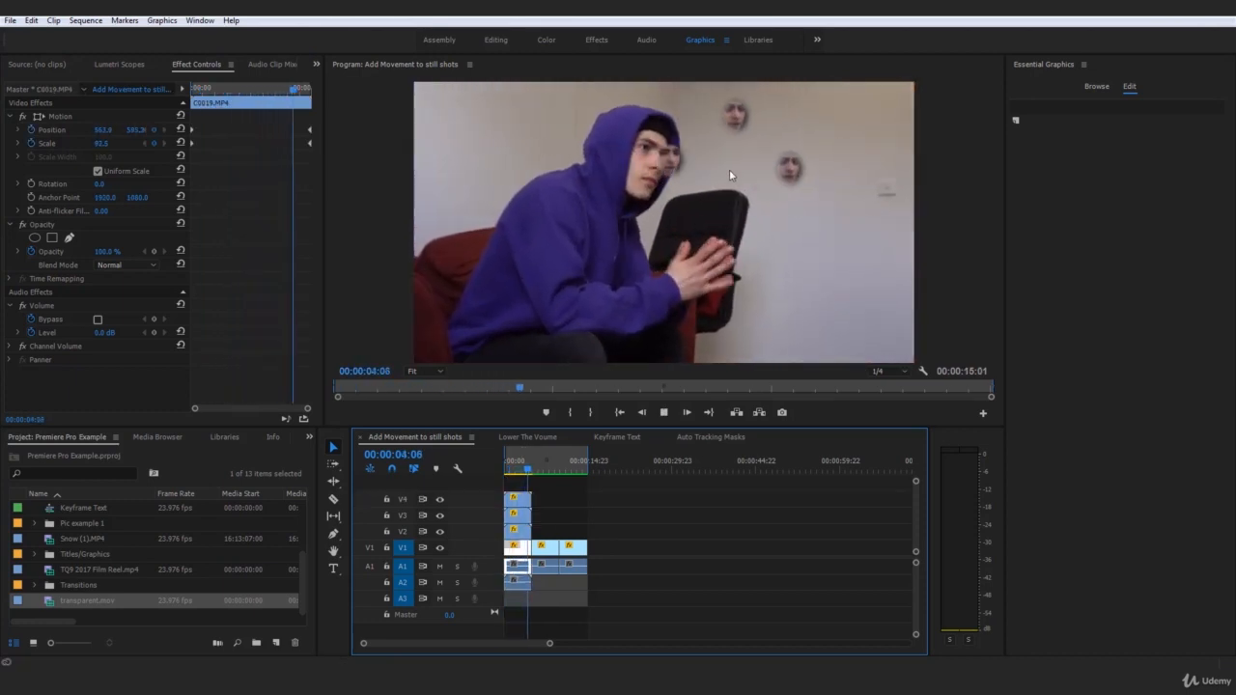
key("Up")
key("Up")
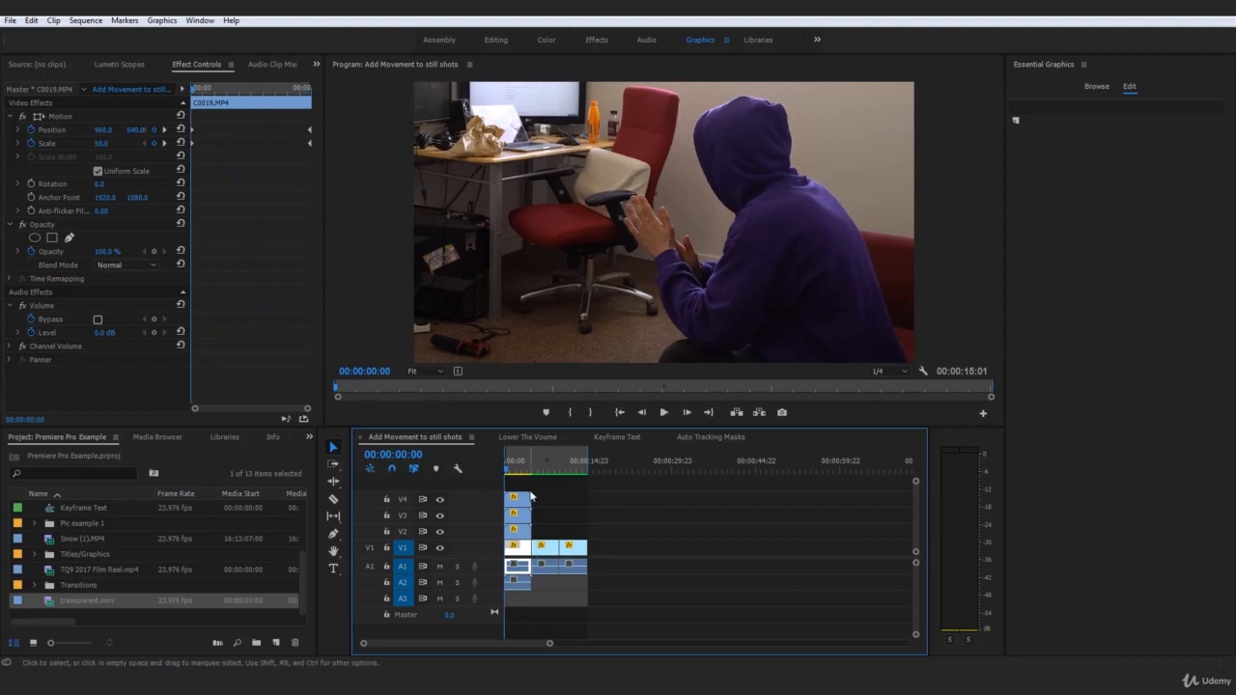
left_click(665, 547)
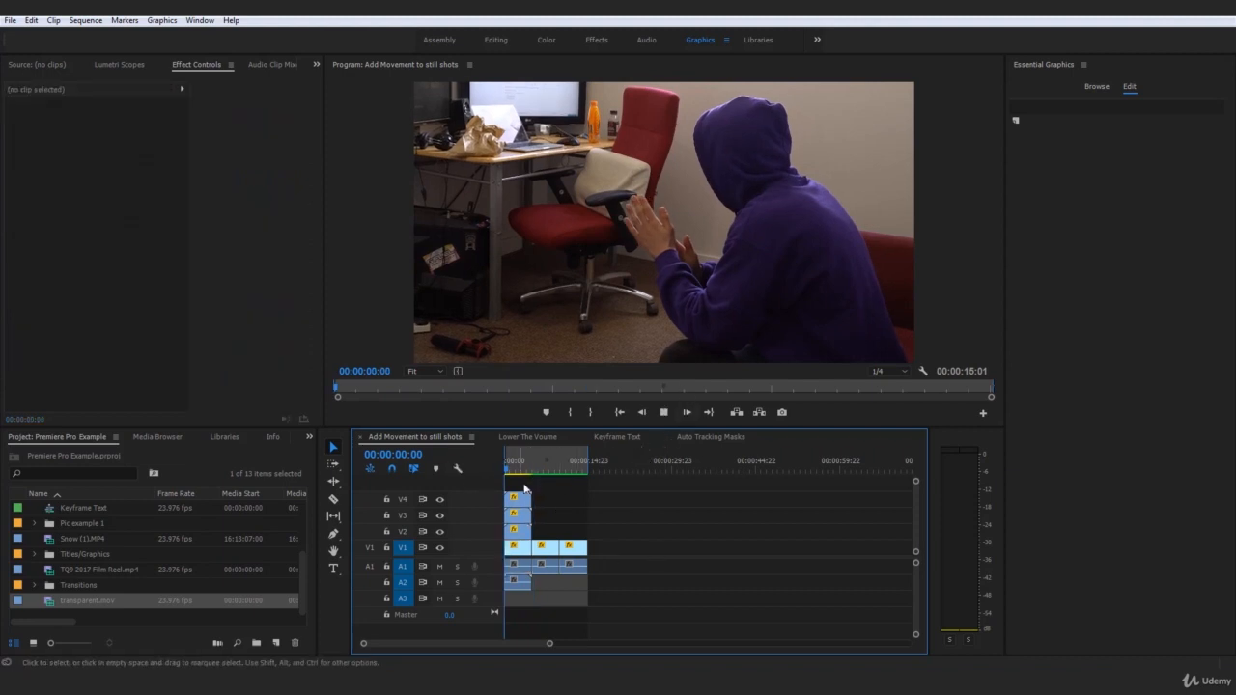
key("space")
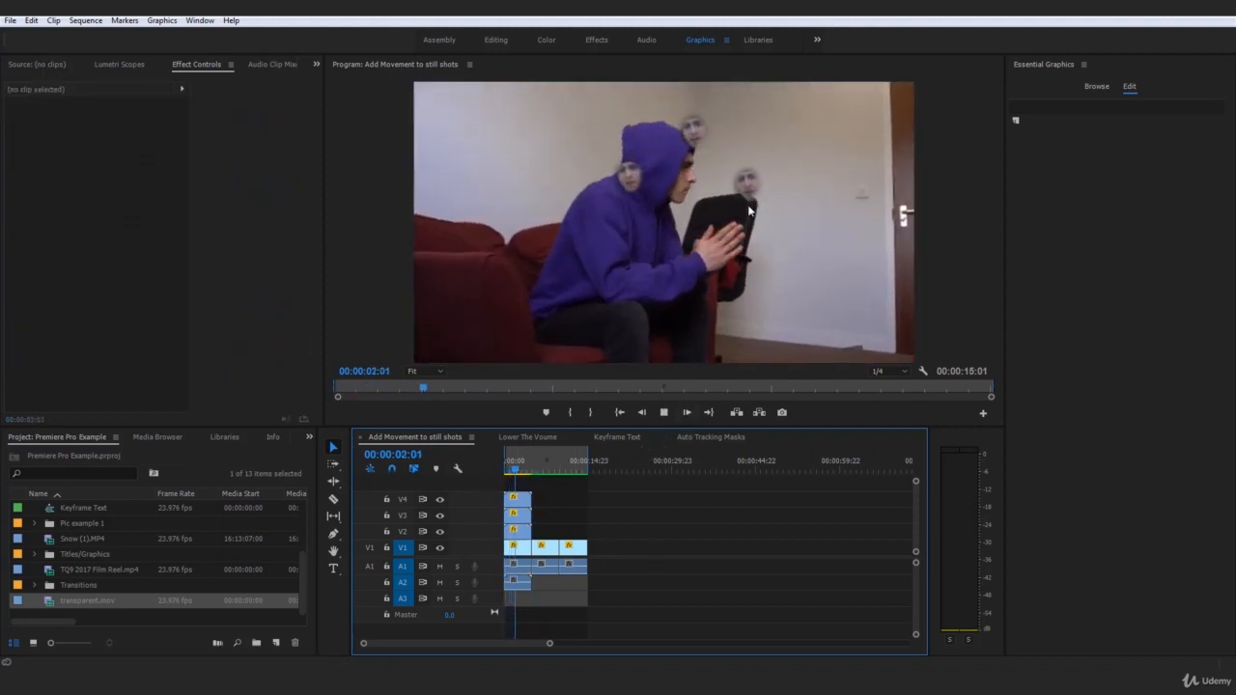
Step: Play the masked face in Auto Tracking Masks and compare it with the overlaid faces in Add Movement to still shots, played from the start
left_click(712, 436)
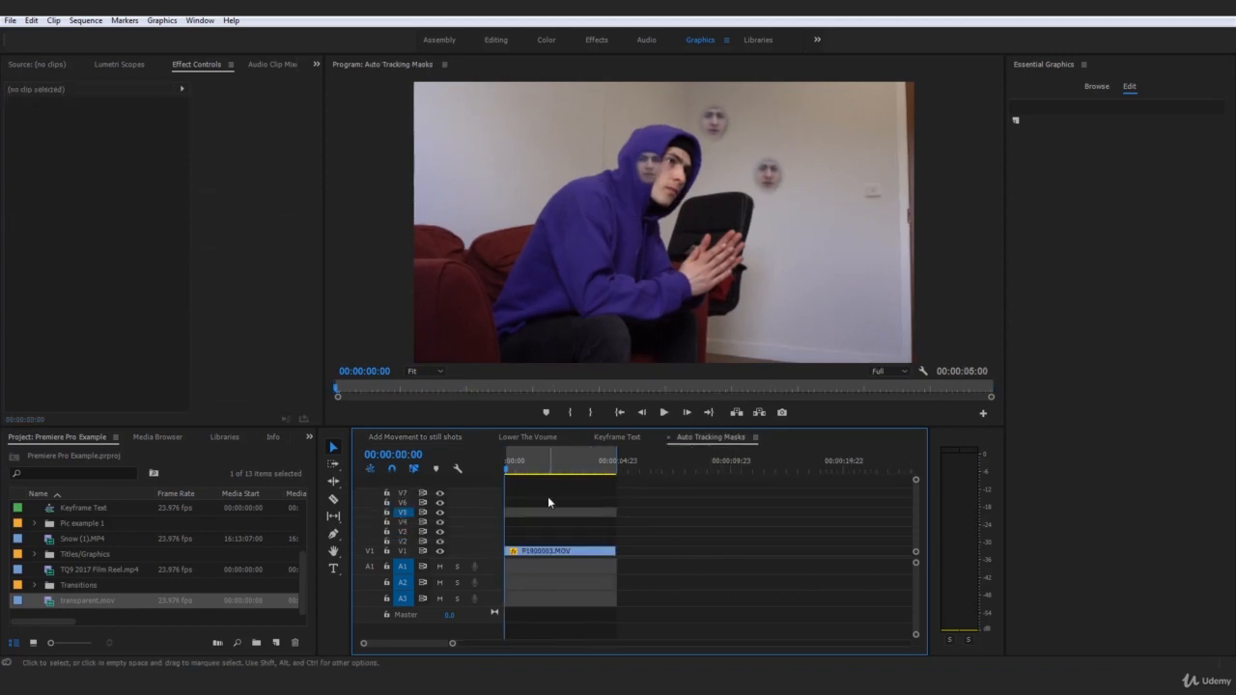
key("space")
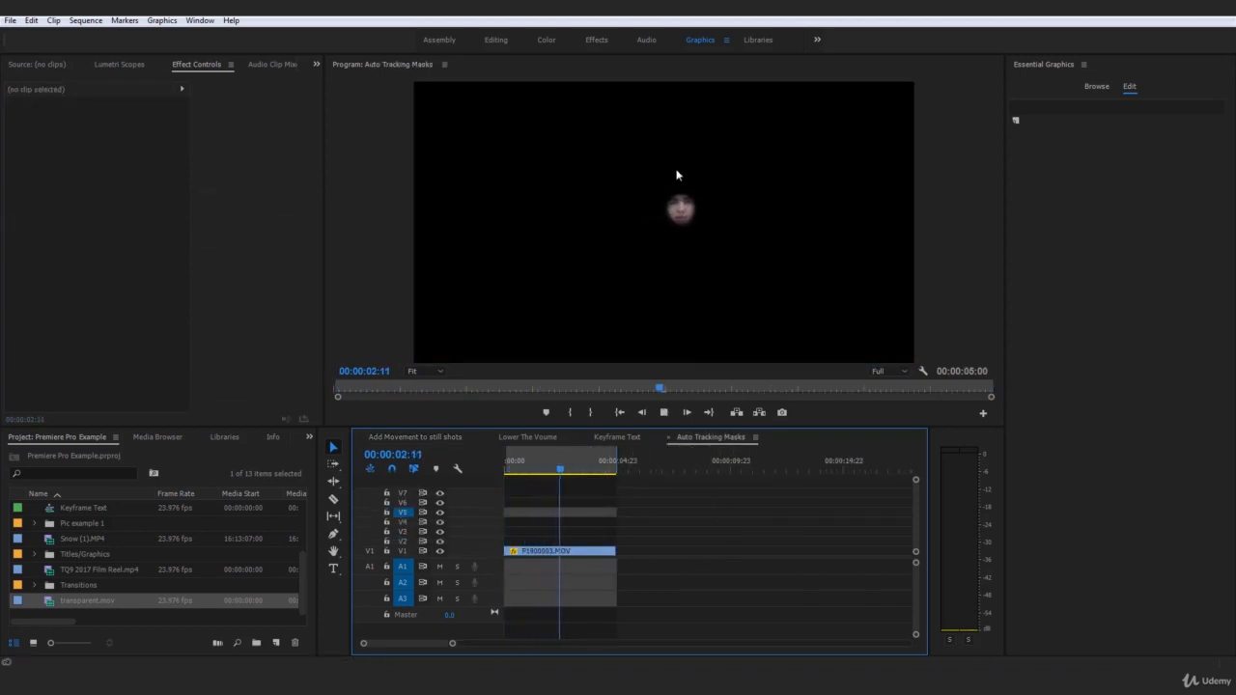
left_click(406, 439)
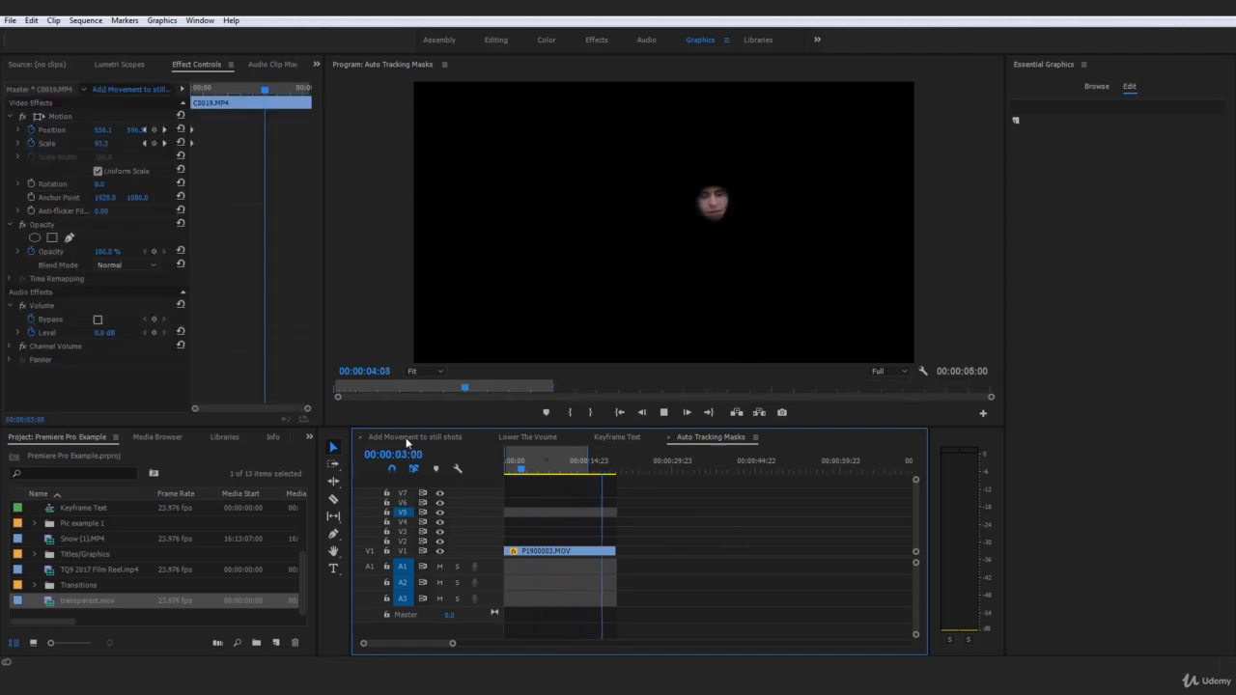
left_click_drag(539, 459, 492, 473)
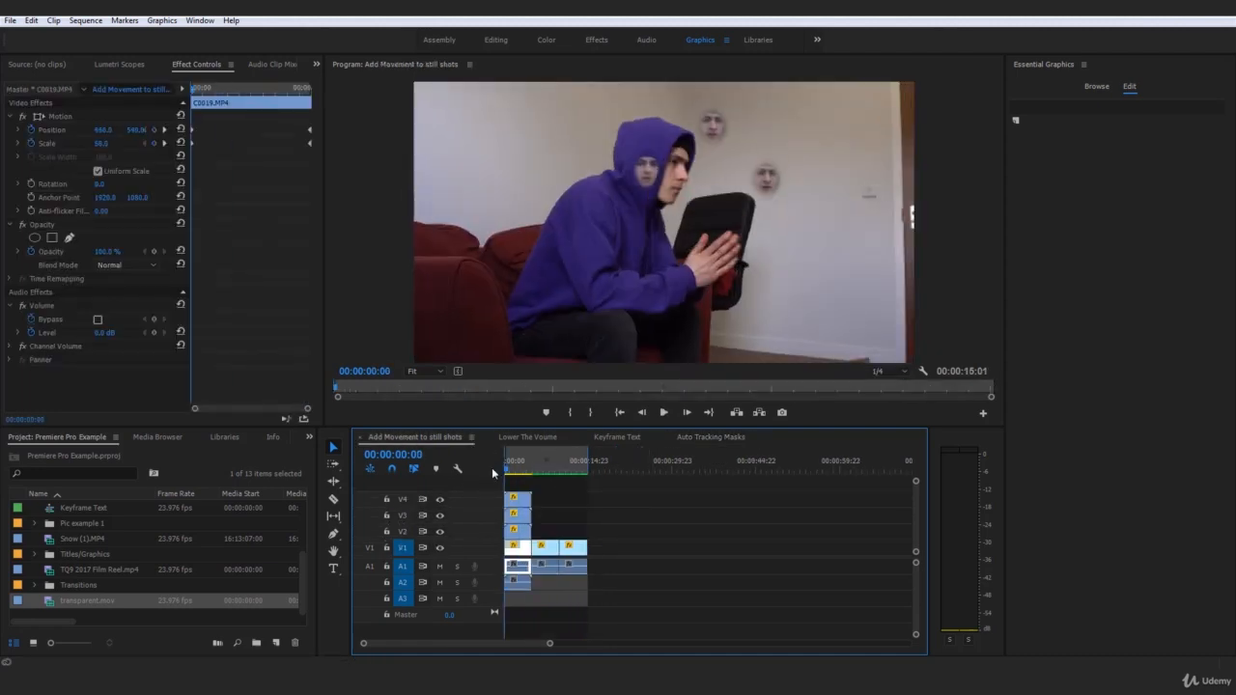
key("space")
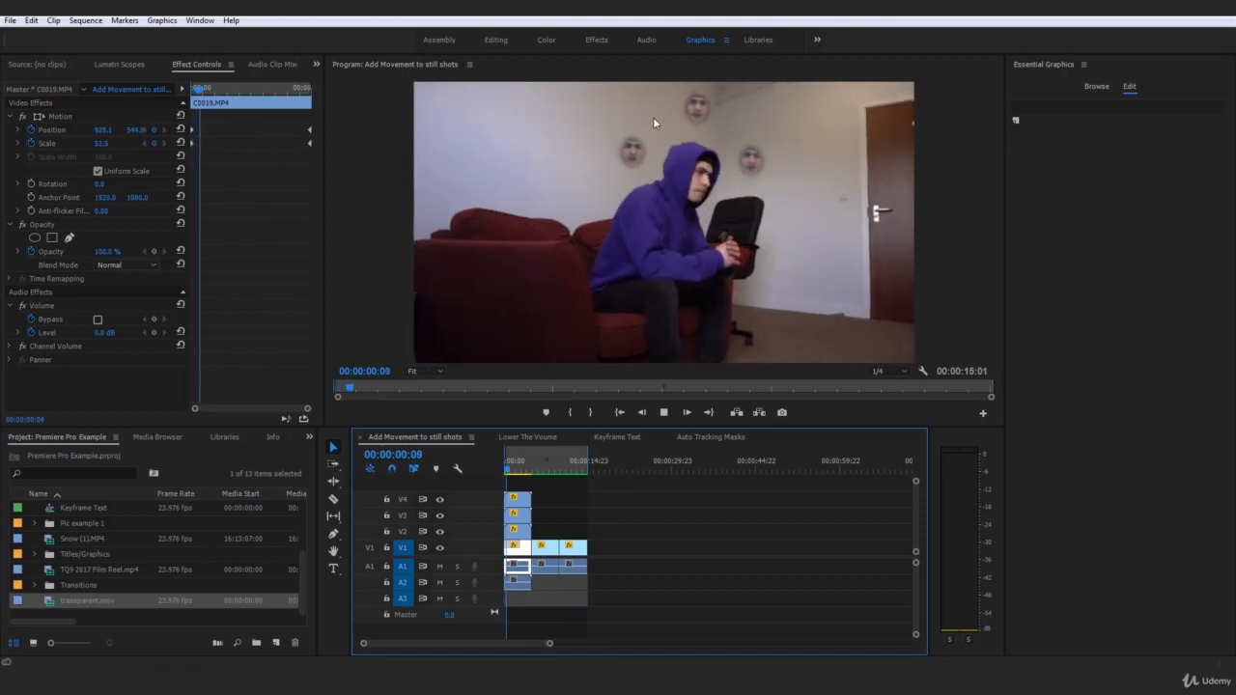
key("space")
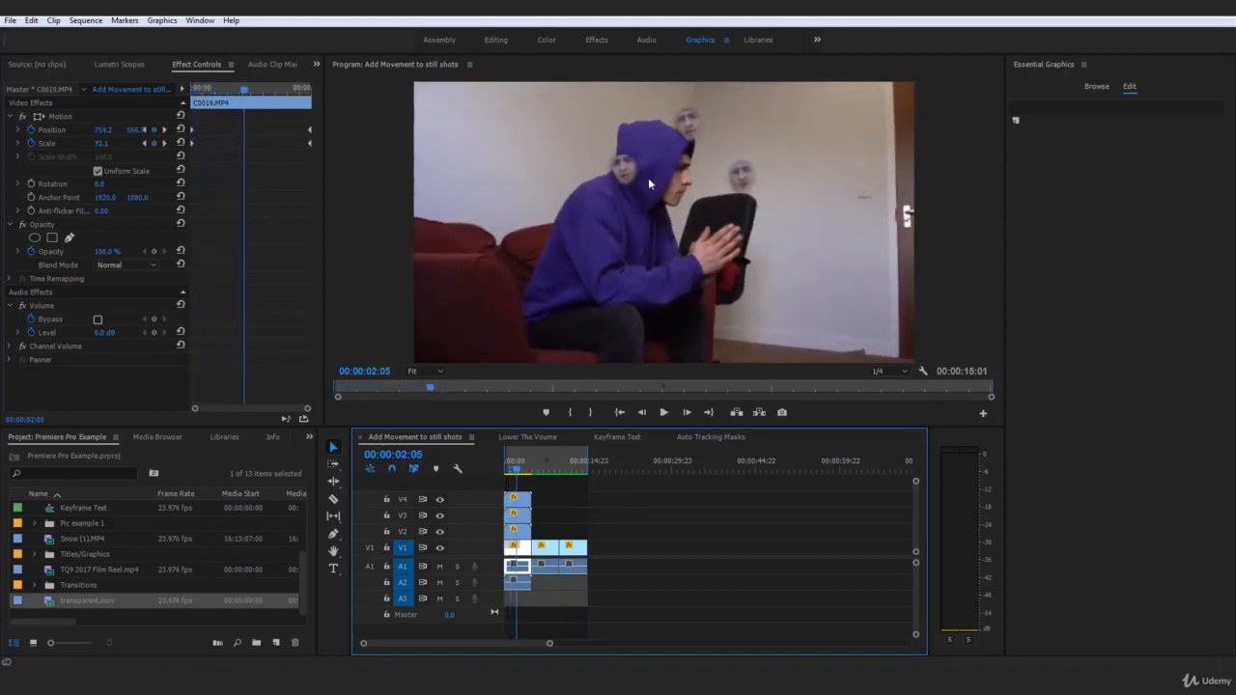
Step: Compare both sequences again, viewing the overlaid faces at the start of Add Movement to still shots and finishing on Auto Tracking Masks
left_click(714, 437)
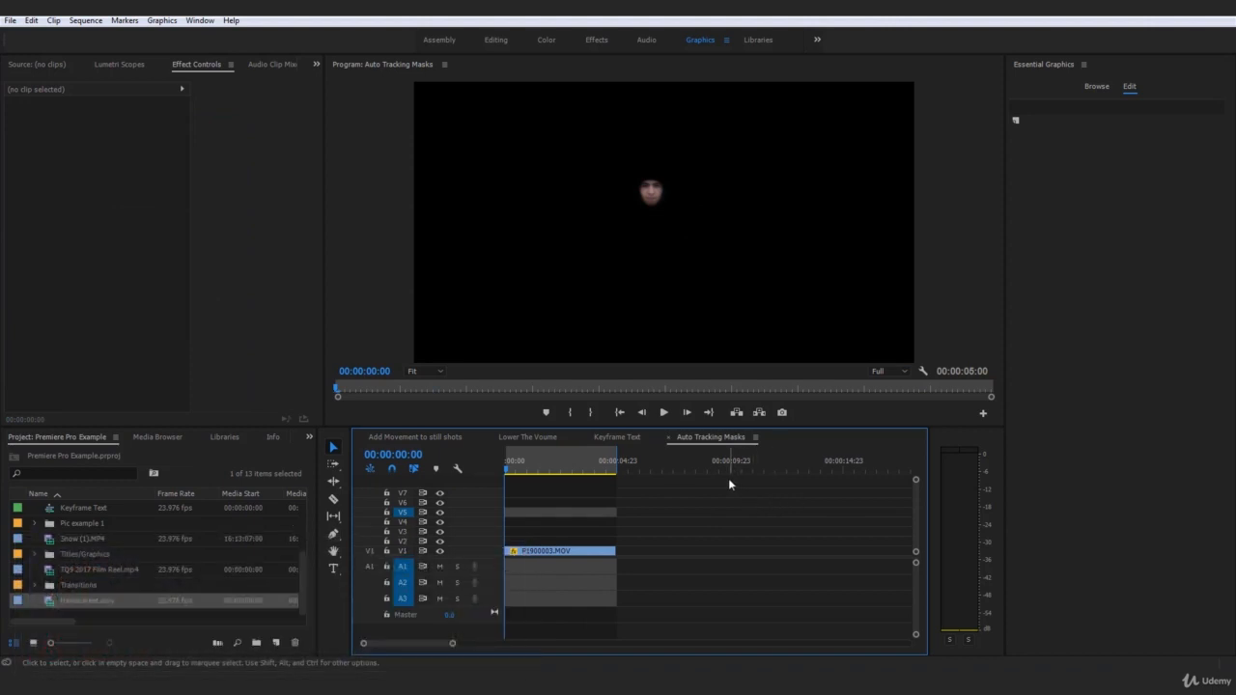
left_click(416, 437)
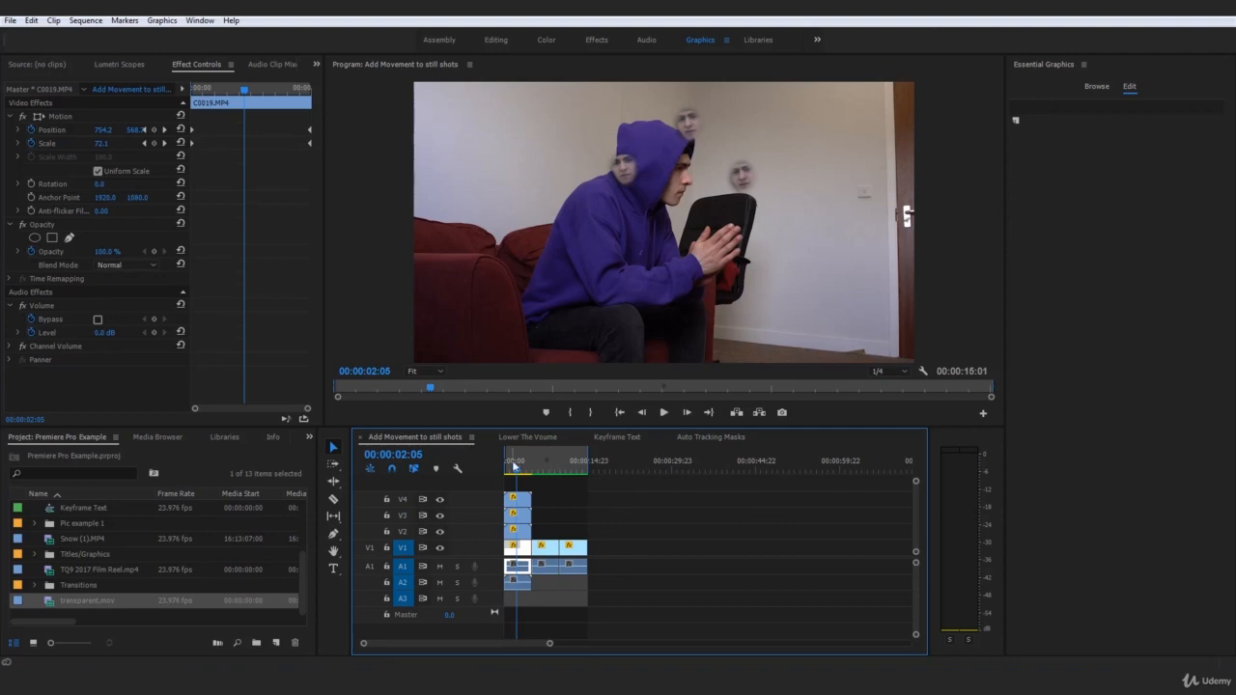
left_click_drag(514, 466, 492, 471)
left_click(645, 492)
key("space")
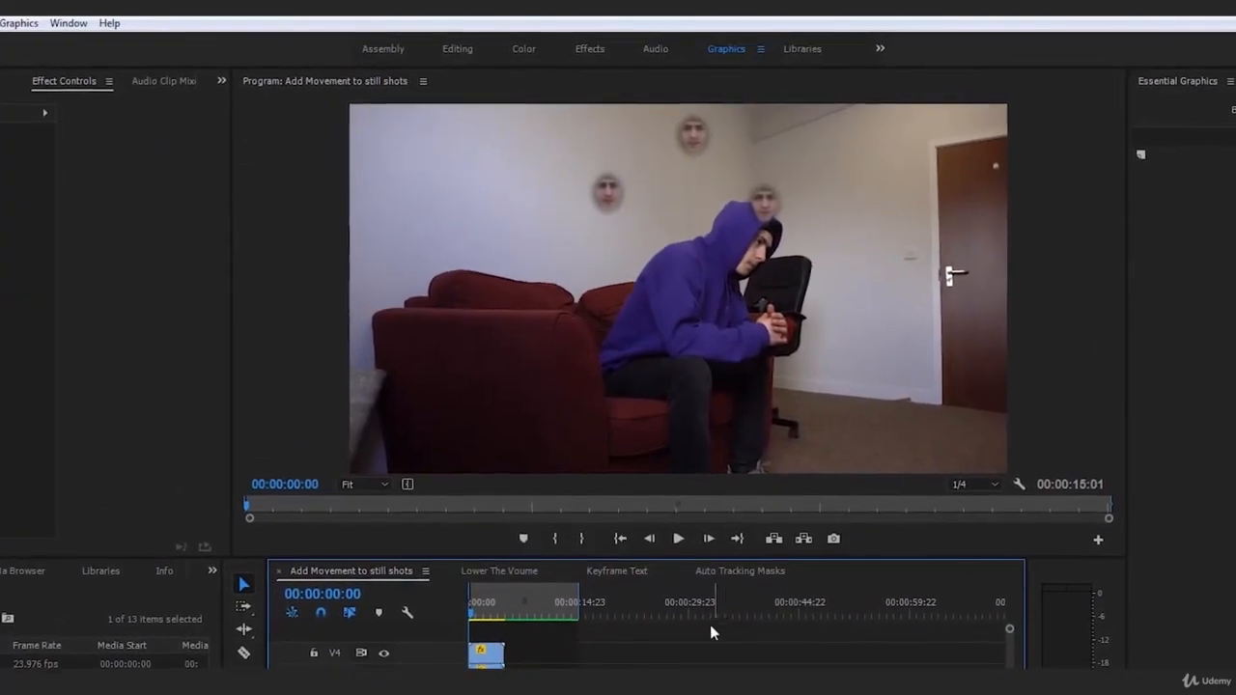
left_click(739, 571)
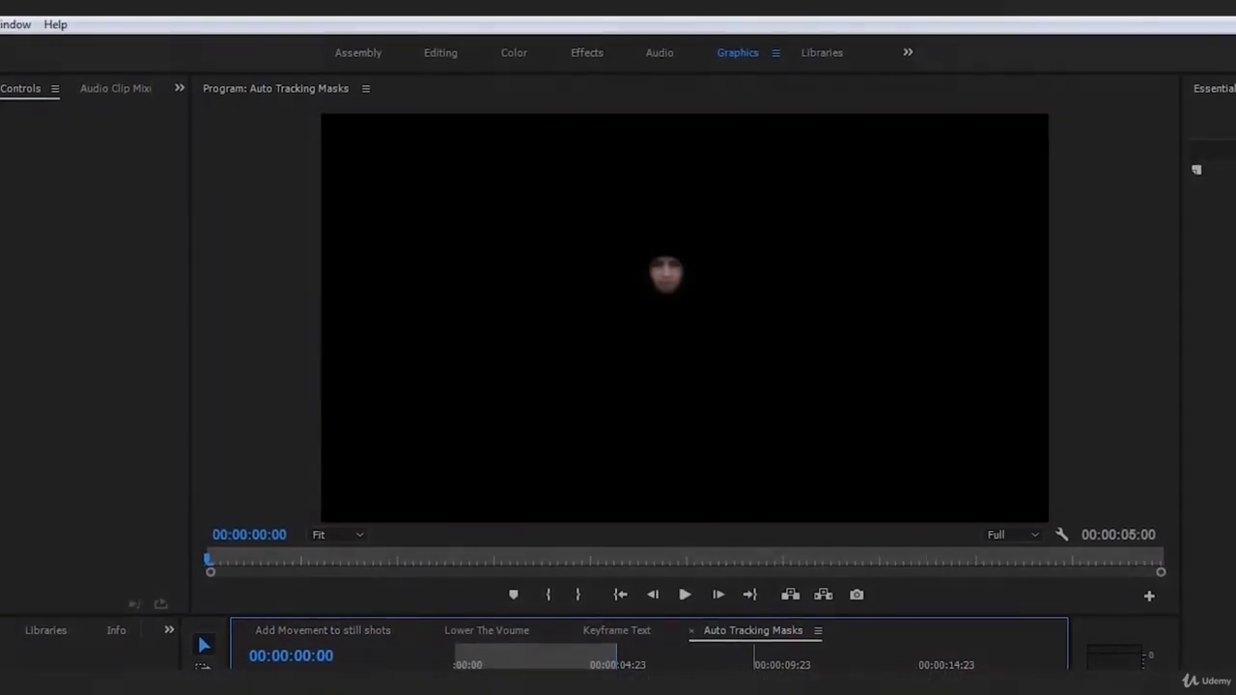